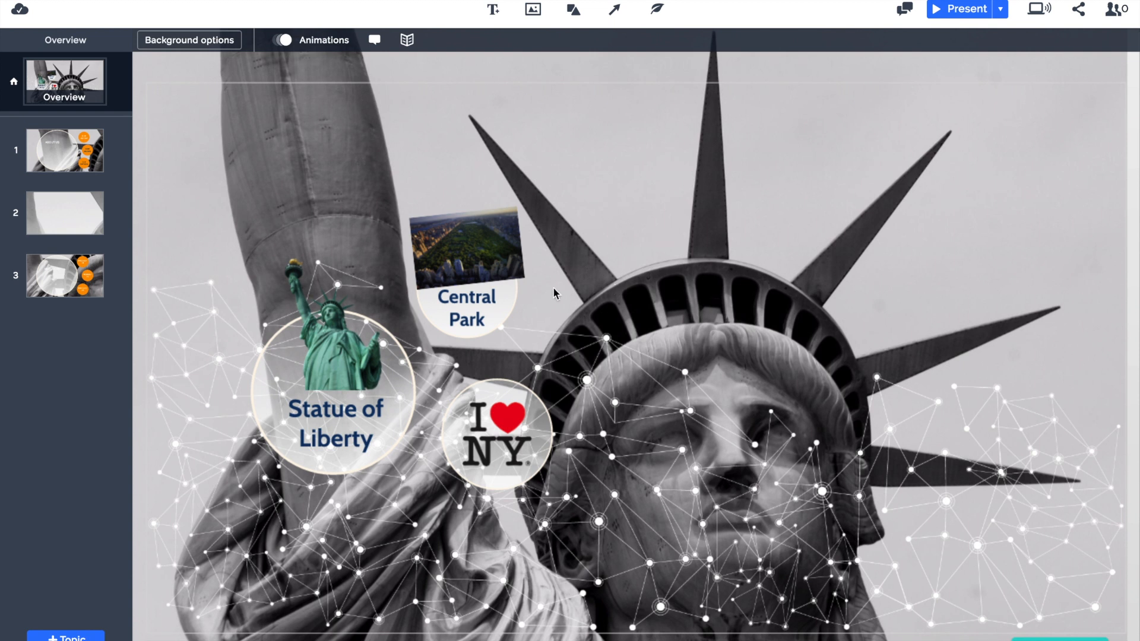
Look over the Central Park, I♥NY and Statue of Liberty topics and the topic cover settings
left_click(502, 271)
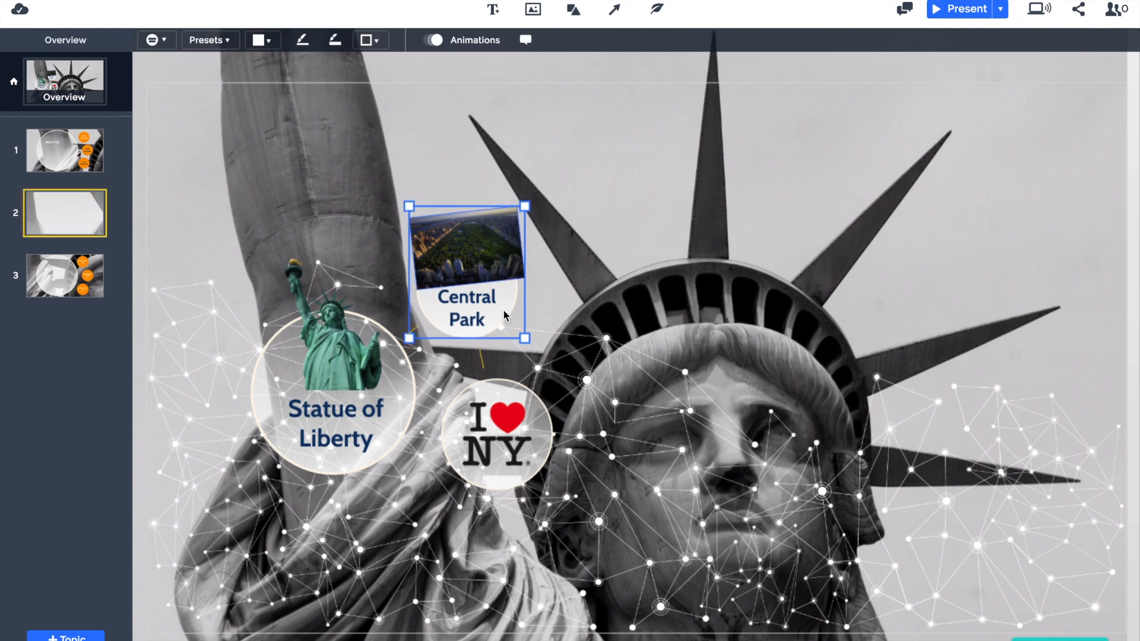
left_click(497, 421)
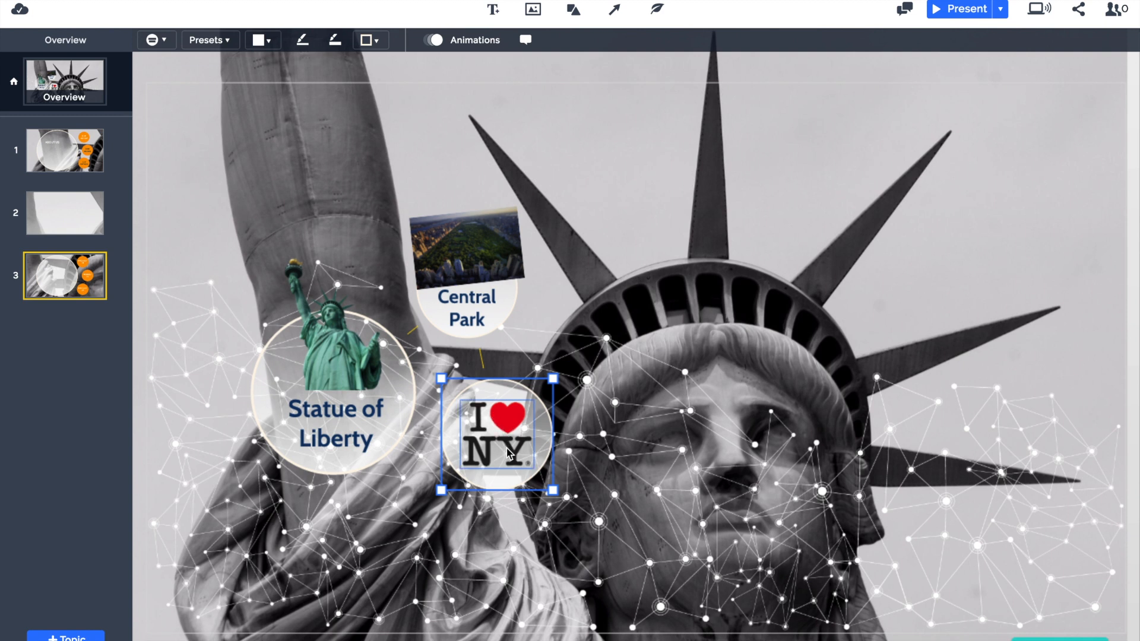
left_click(349, 362)
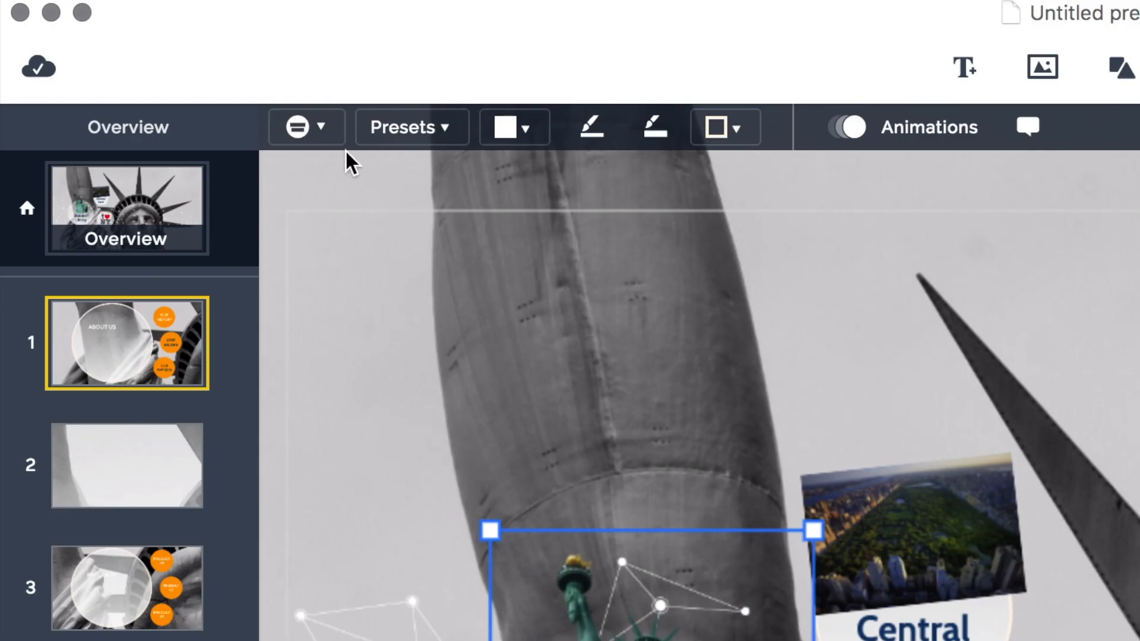
left_click(329, 122)
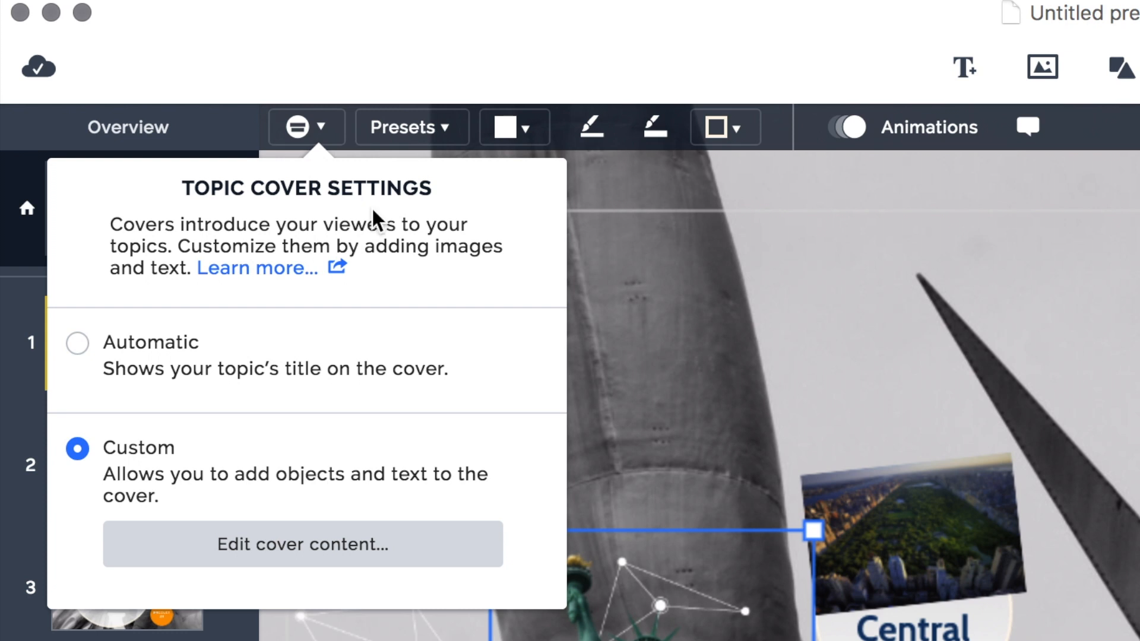
left_click(322, 131)
left_click(726, 396)
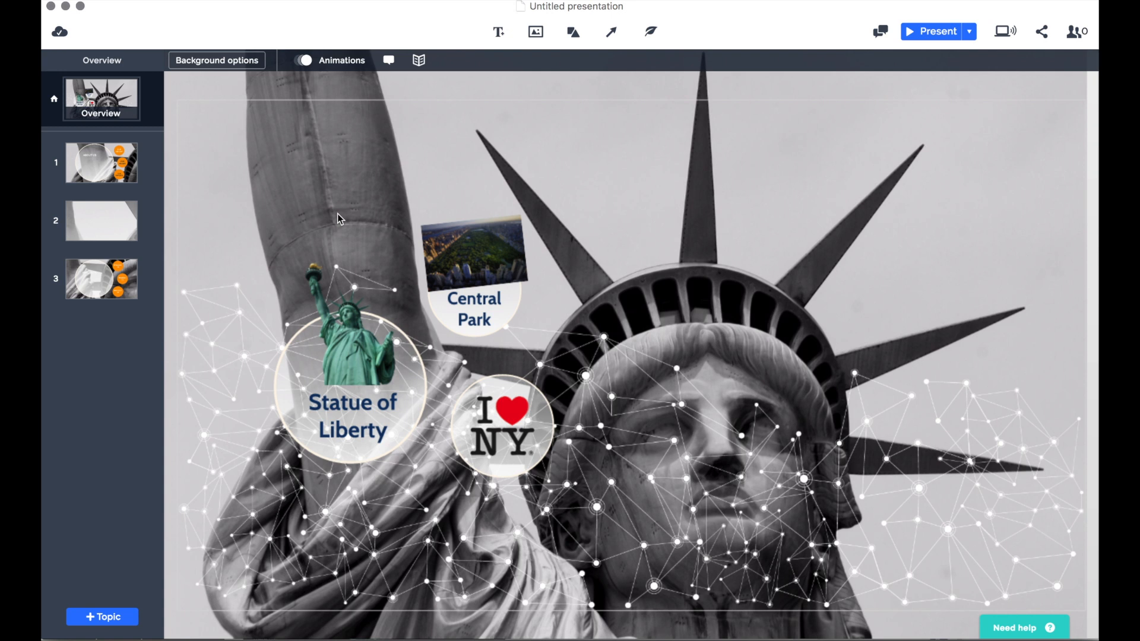
Enter the Statue of Liberty topic and replace its ABOUT US title with History
left_click(353, 323)
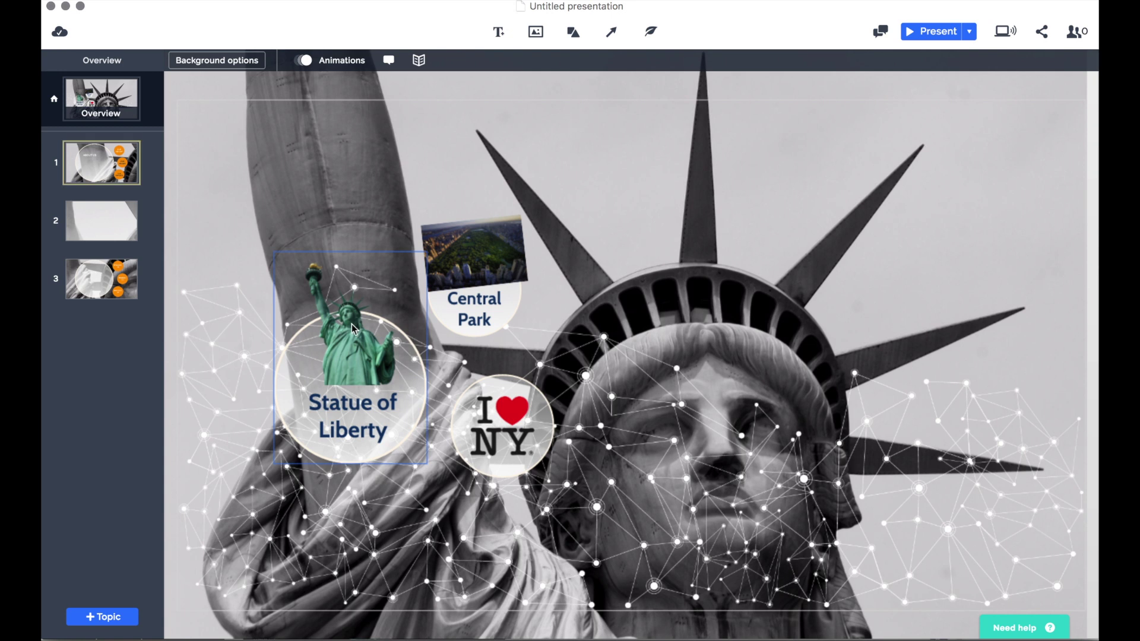
double_click(345, 384)
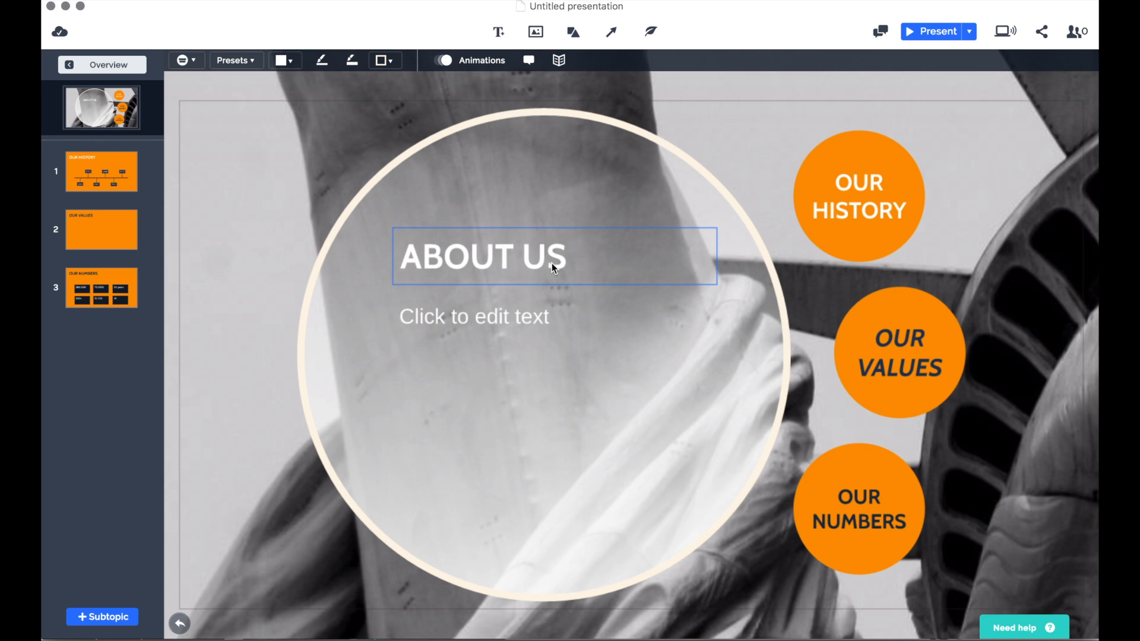
left_click(563, 265)
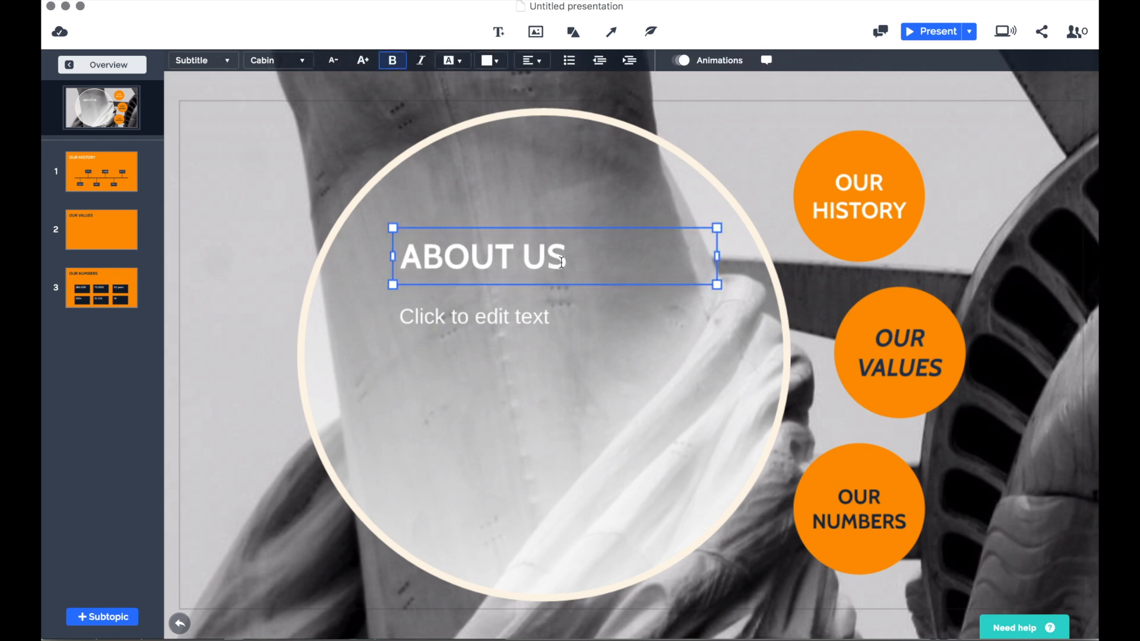
left_click_drag(563, 259, 399, 247)
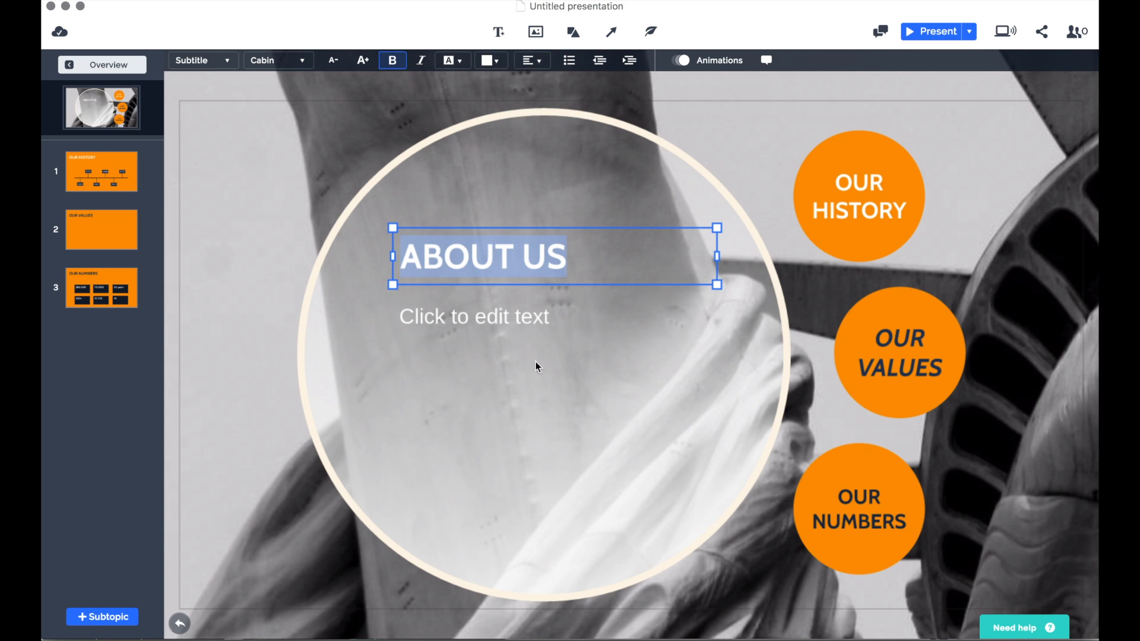
type("Hi")
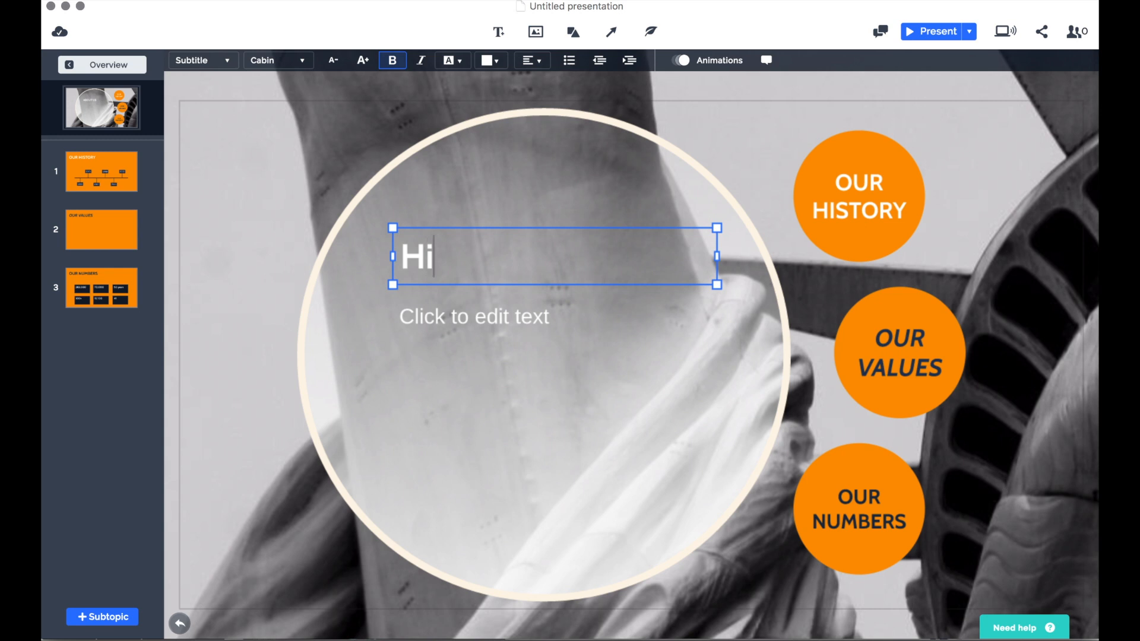
type("story")
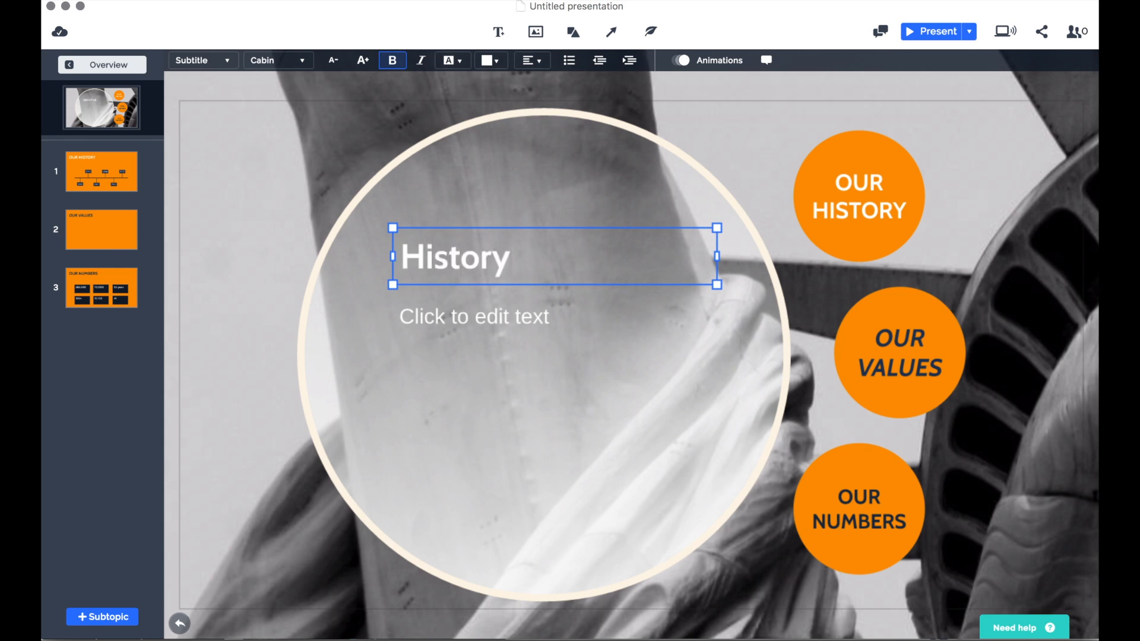
left_click(534, 317)
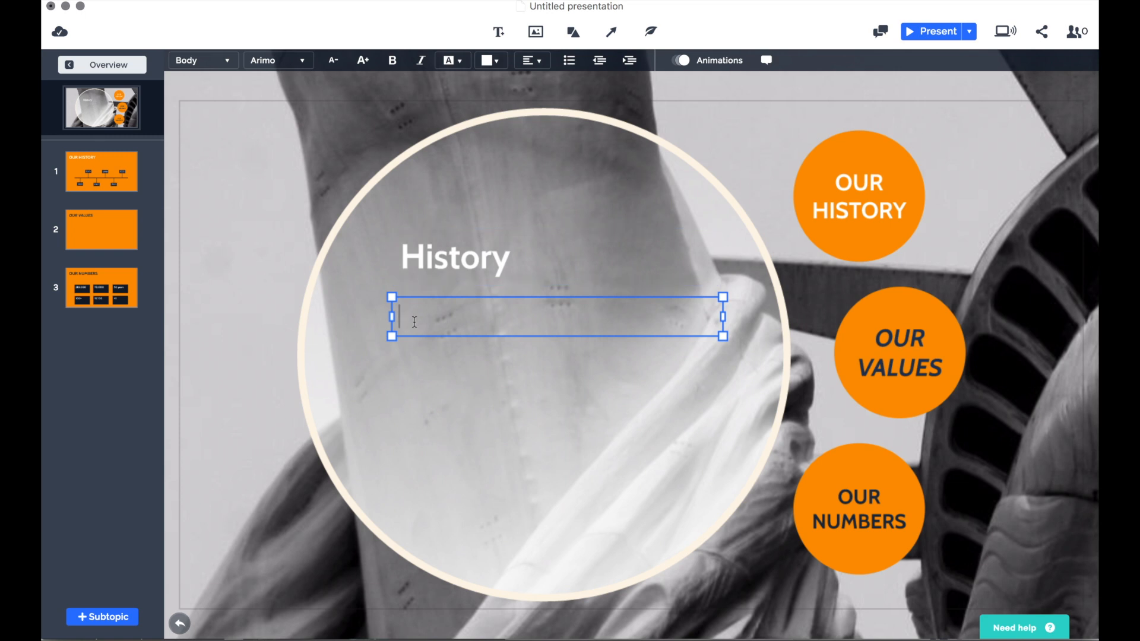
Paste the Statue of Liberty paragraph under History and reshape its text box into a narrower column
type("The Statue of Liberty (Liberty Enlightening the World; French: La Liberté éclairant le monde) is a colossal neoclassical sculpture on Liberty Island in New York Harbor in New York City, in the United States. The copper statue, a gift from the people of France to the people of the United States, was designed by French sculptor Frédéric Auguste Bartholdi and built by Gustave Eiffel. The statue was dedicated on October 28, 1886.")
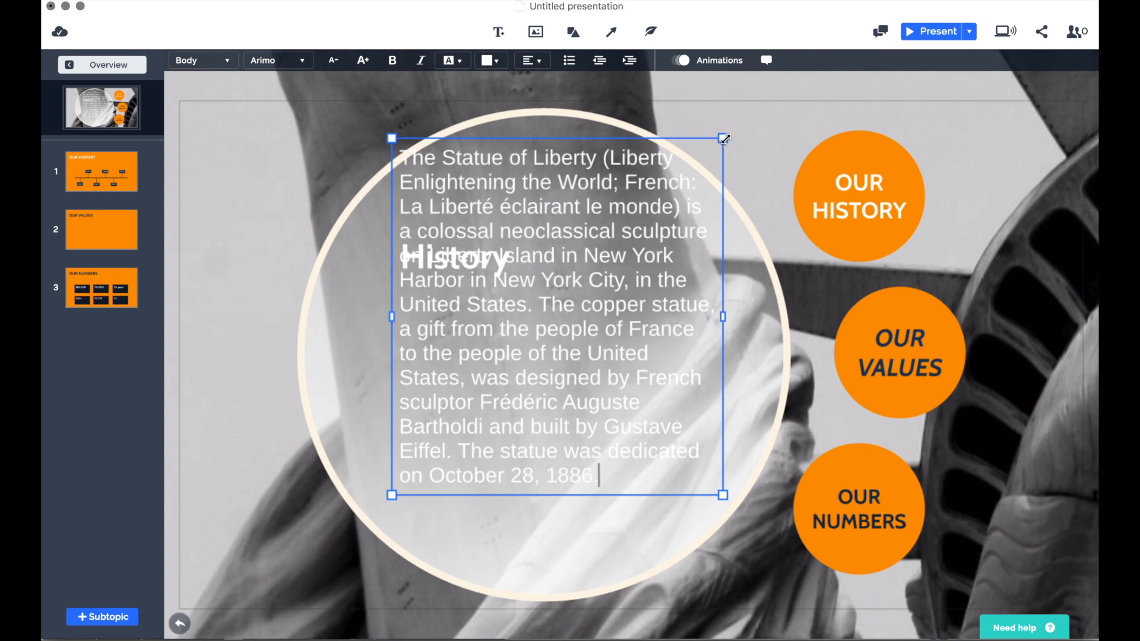
left_click_drag(725, 139, 604, 292)
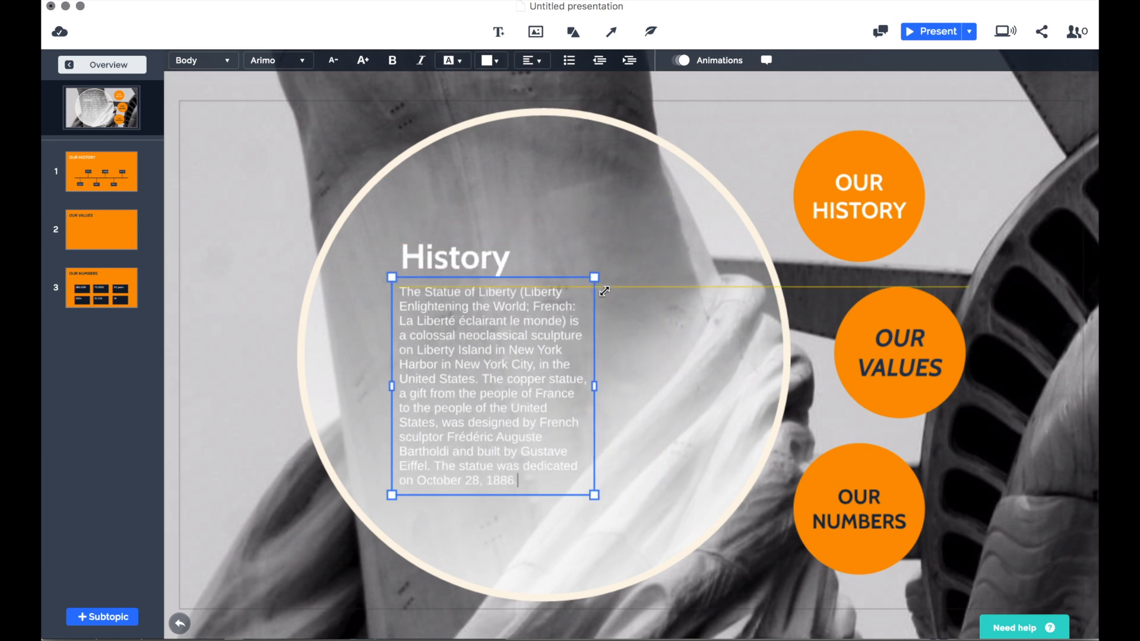
left_click_drag(605, 292, 604, 292)
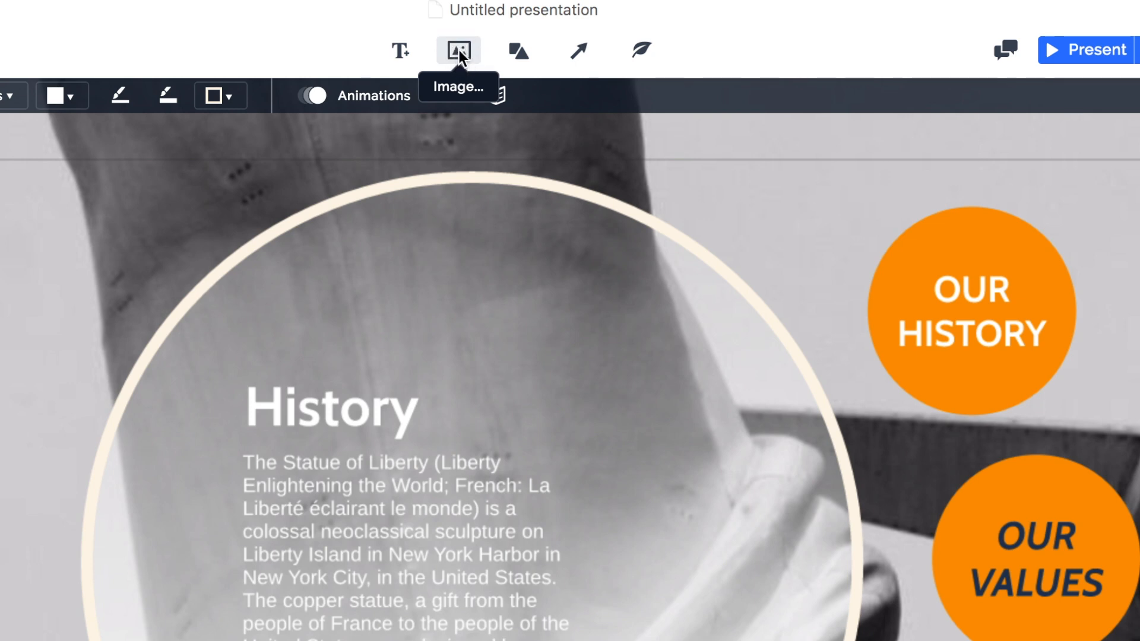
Insert Statue-of-Liberty-PNG-File.png beside the History paragraph
left_click(459, 50)
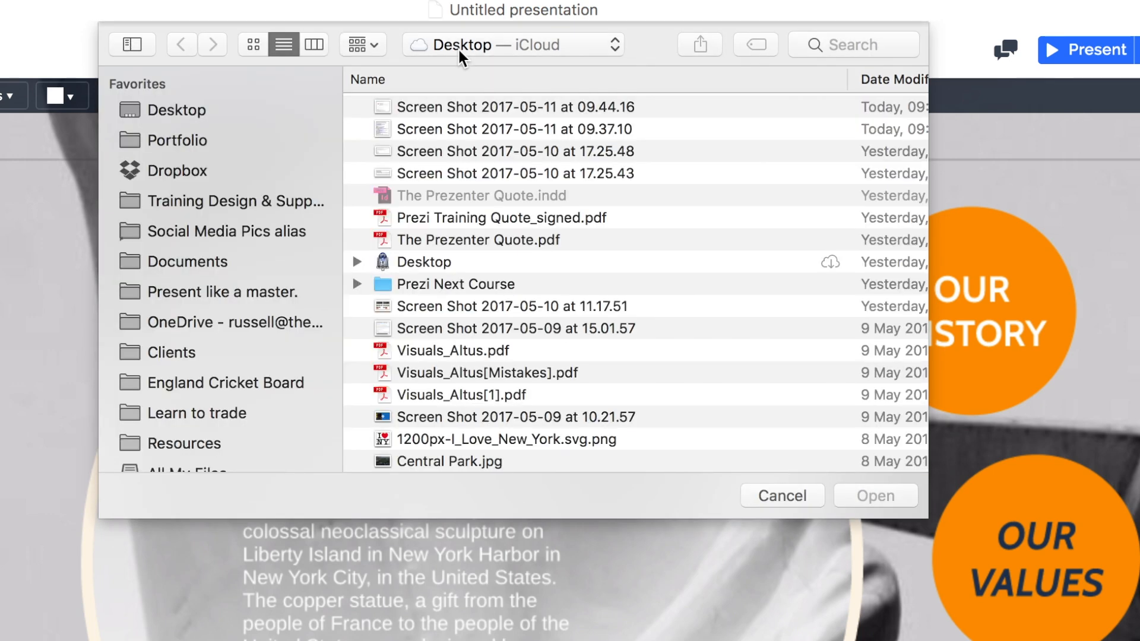
scroll(425, 312, "down", 2)
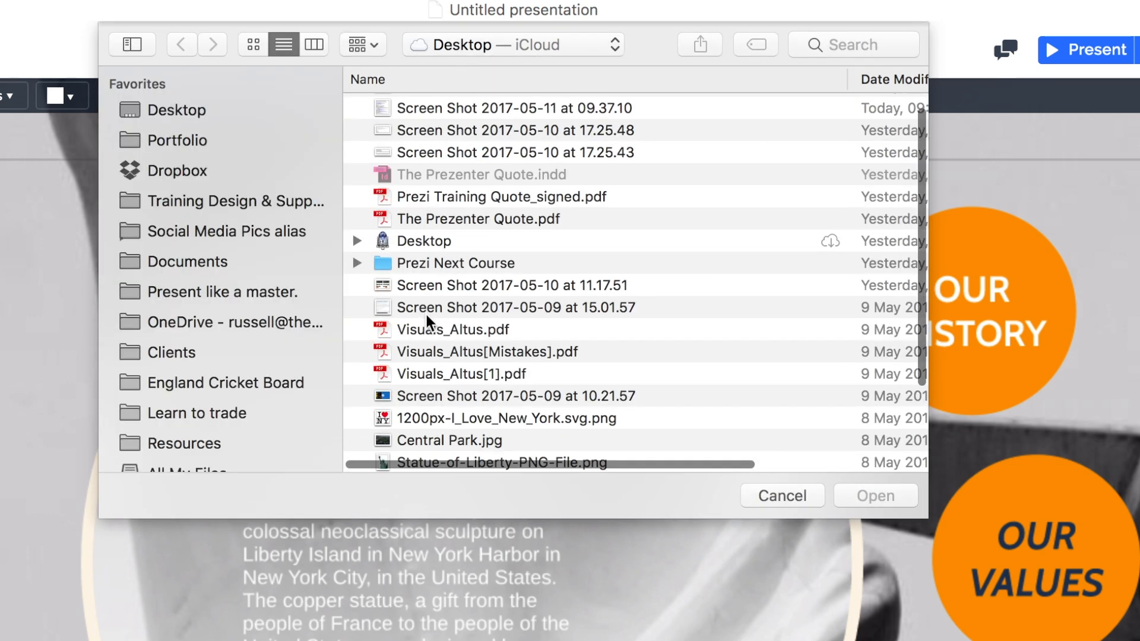
scroll(427, 315, "down", 5)
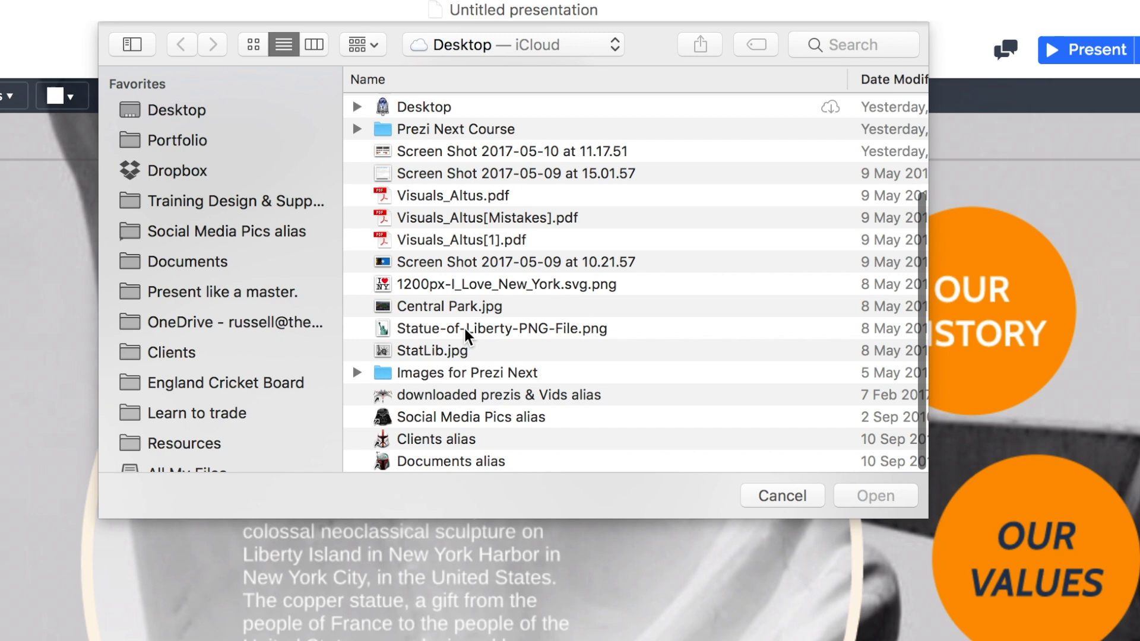
left_click(470, 333)
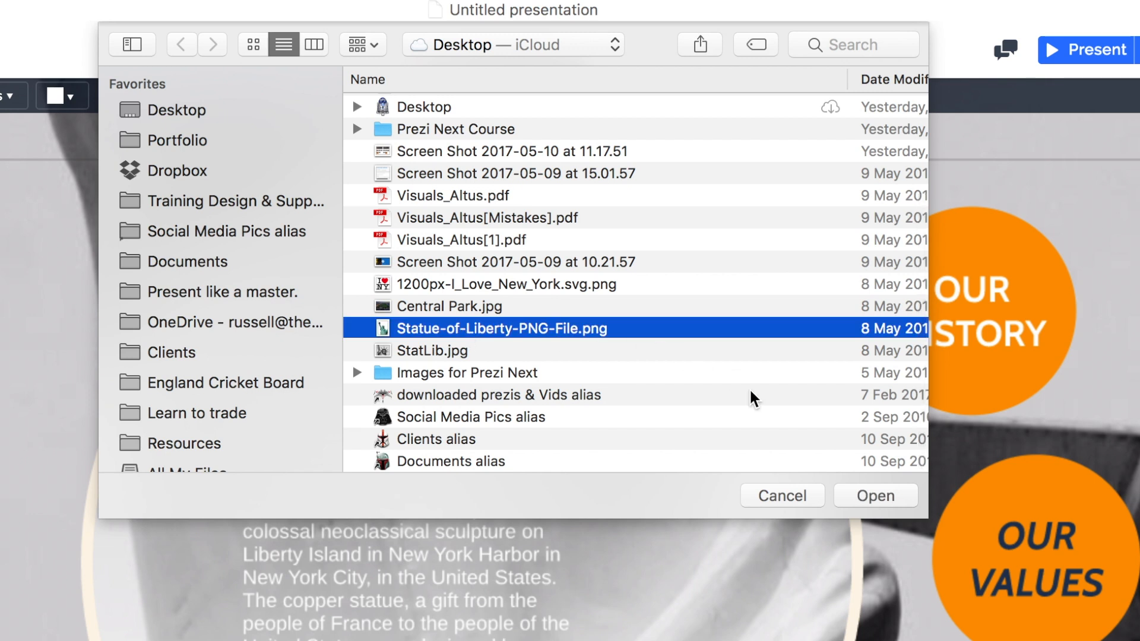
left_click(880, 498)
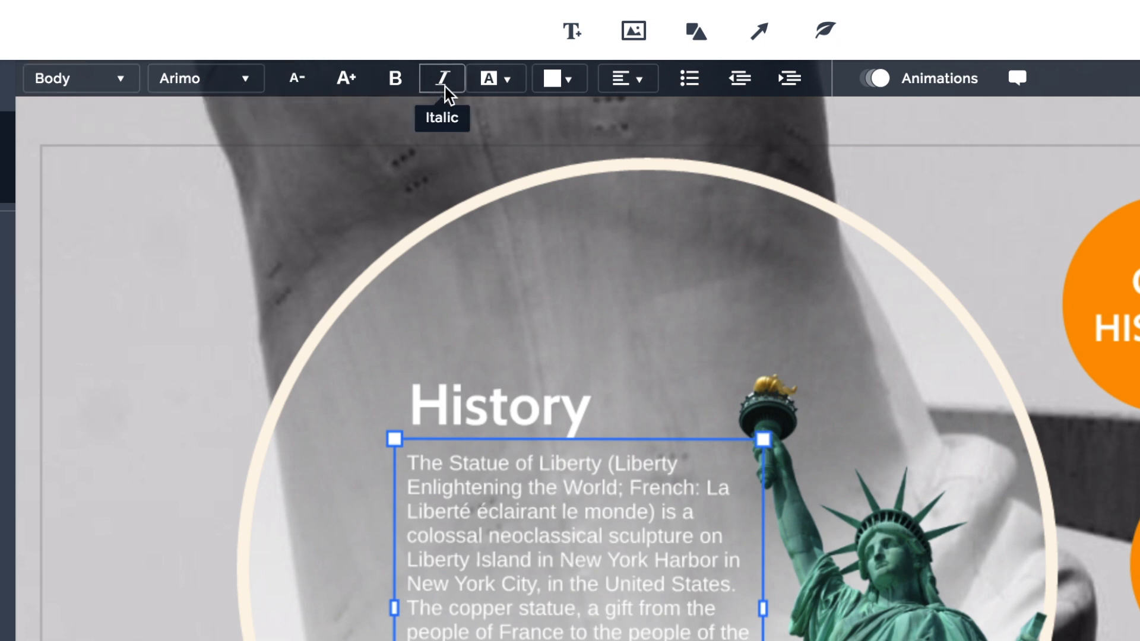
left_click(571, 86)
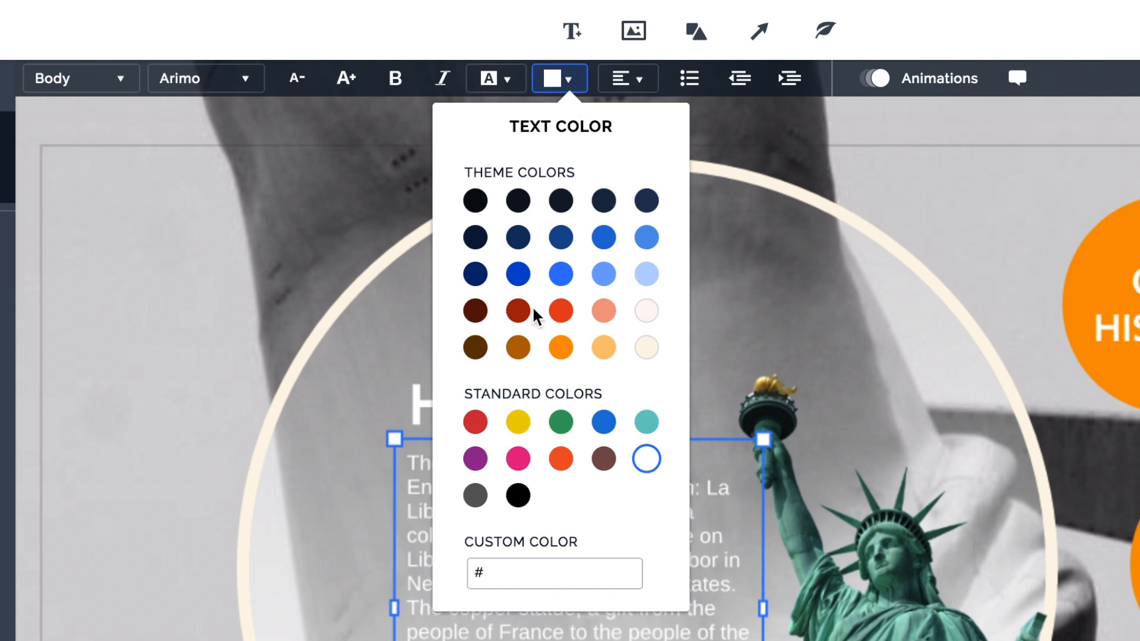
left_click(526, 576)
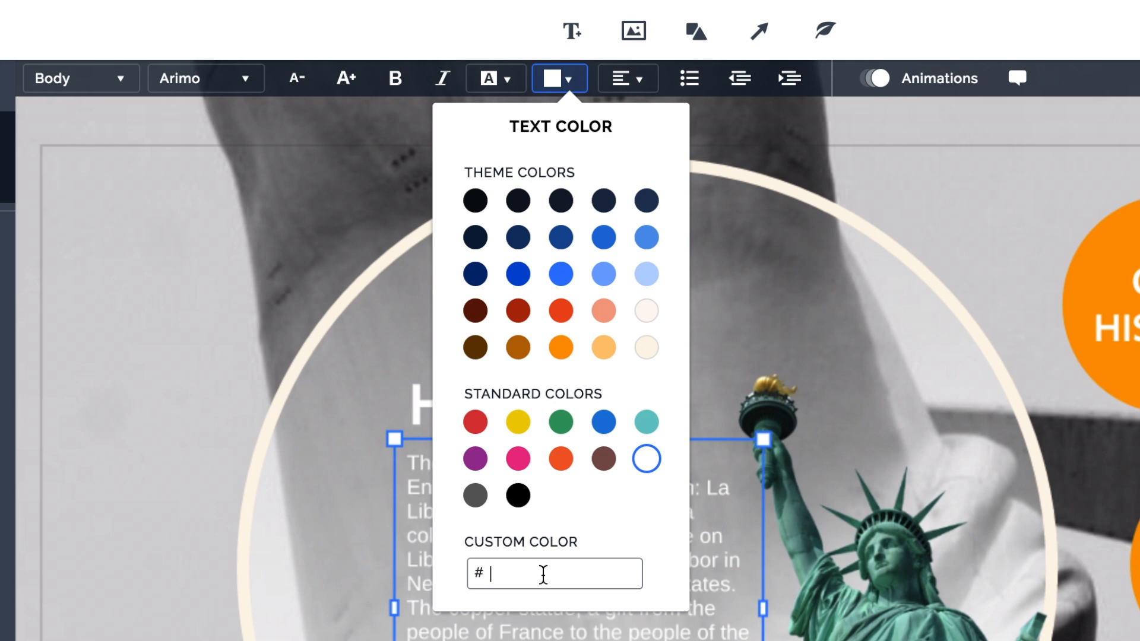
left_click(640, 81)
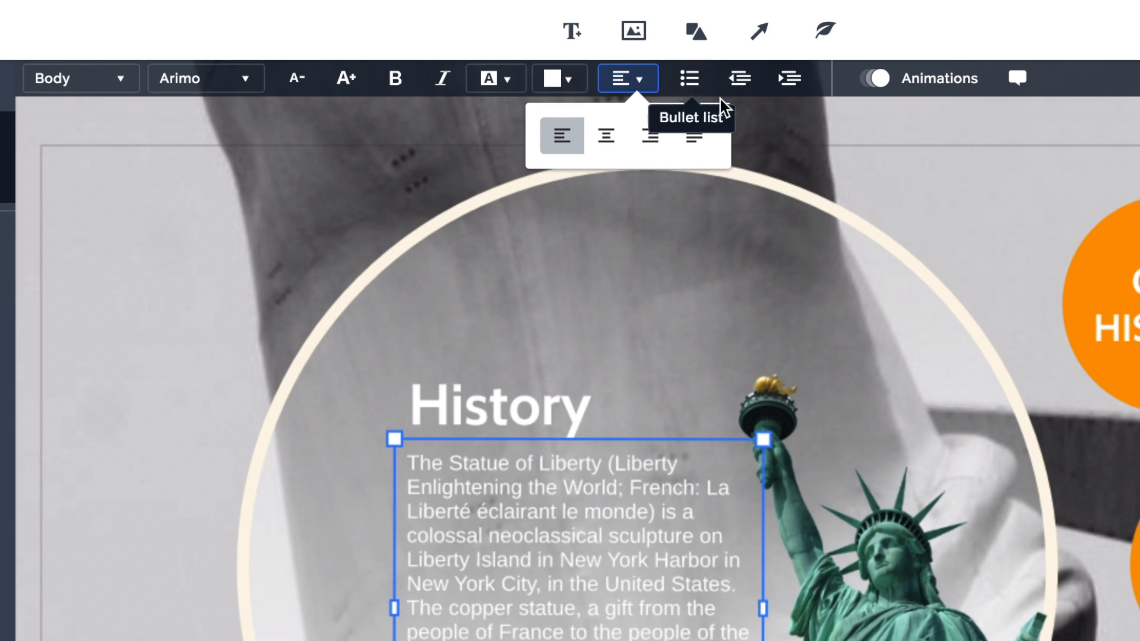
left_click(695, 82)
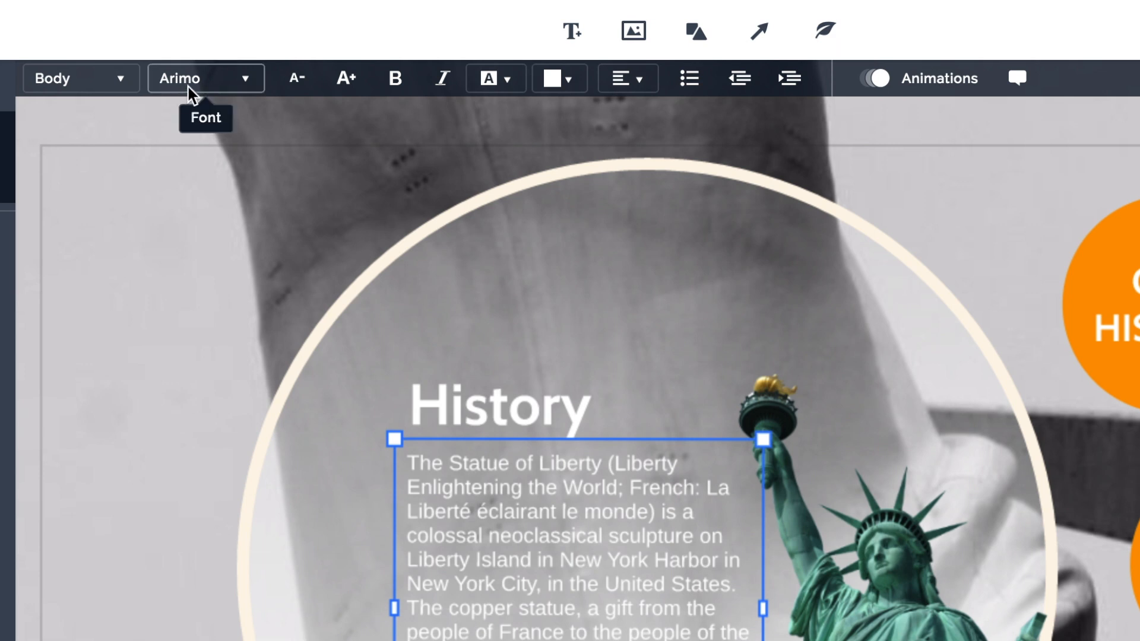
left_click(238, 86)
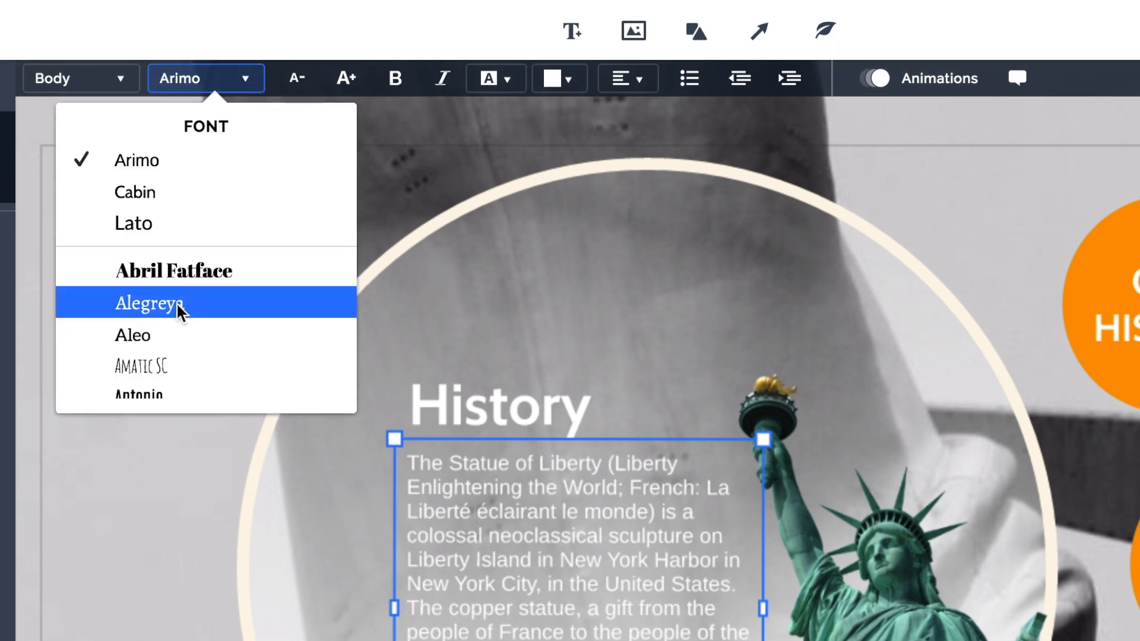
scroll(176, 303, "down", 2)
scroll(177, 302, "down", 2)
scroll(177, 303, "down", 2)
scroll(177, 302, "down", 1)
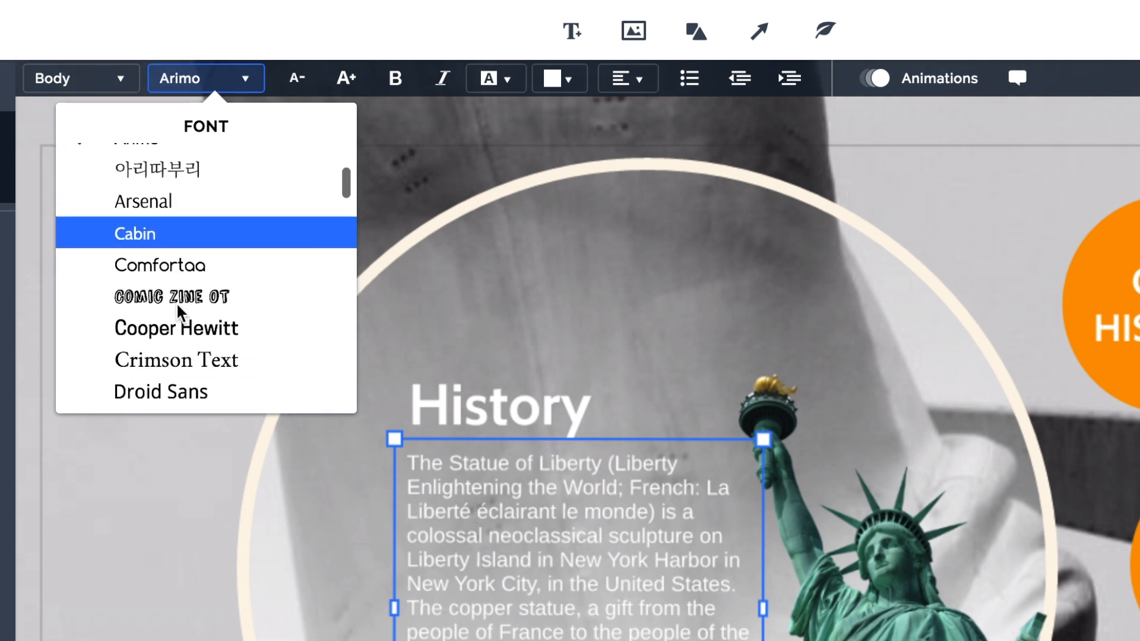
scroll(177, 303, "down", 2)
scroll(177, 303, "down", 1)
scroll(177, 302, "down", 1)
scroll(176, 302, "down", 2)
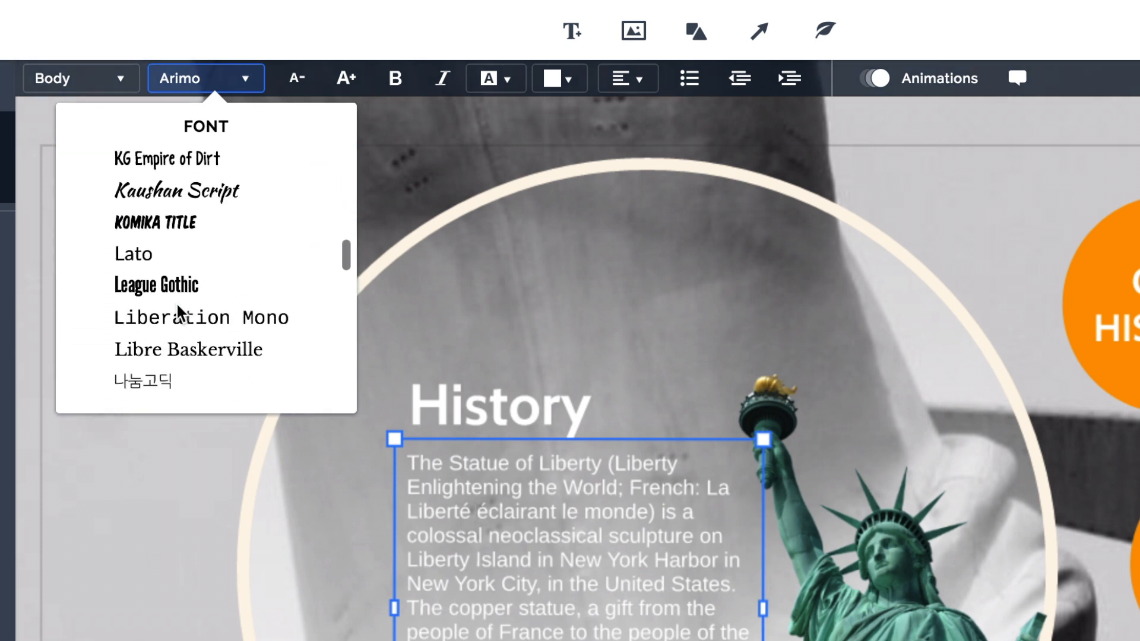
scroll(176, 303, "down", 2)
scroll(177, 302, "down", 3)
scroll(176, 302, "down", 3)
scroll(176, 302, "down", 2)
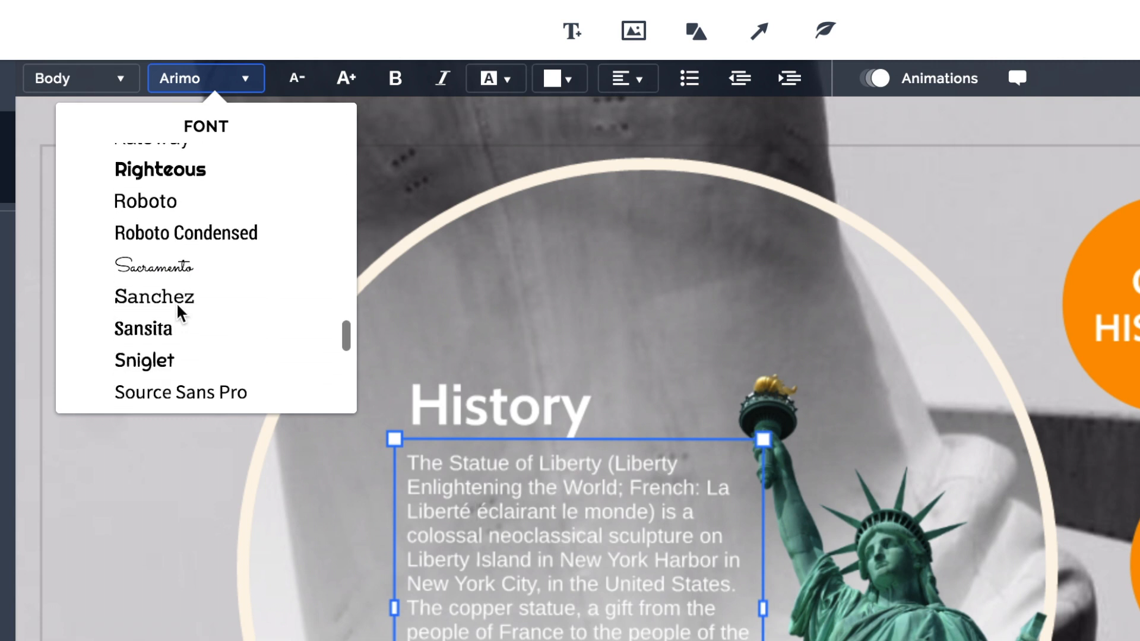
scroll(177, 301, "down", 3)
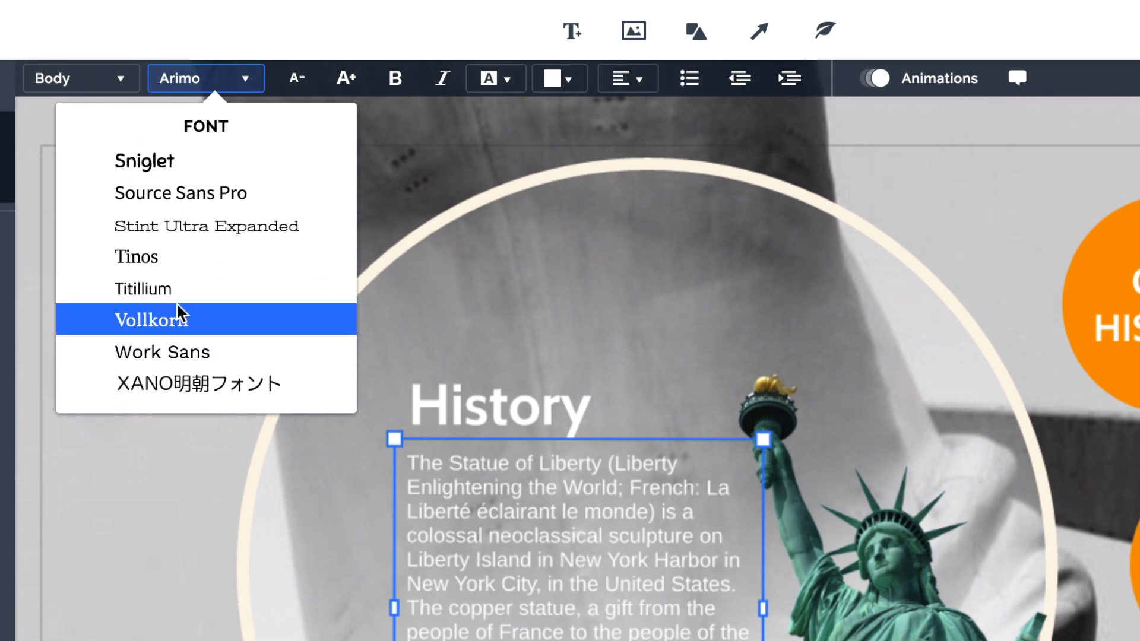
scroll(177, 305, "up", 1)
scroll(177, 305, "up", 2)
scroll(177, 304, "up", 2)
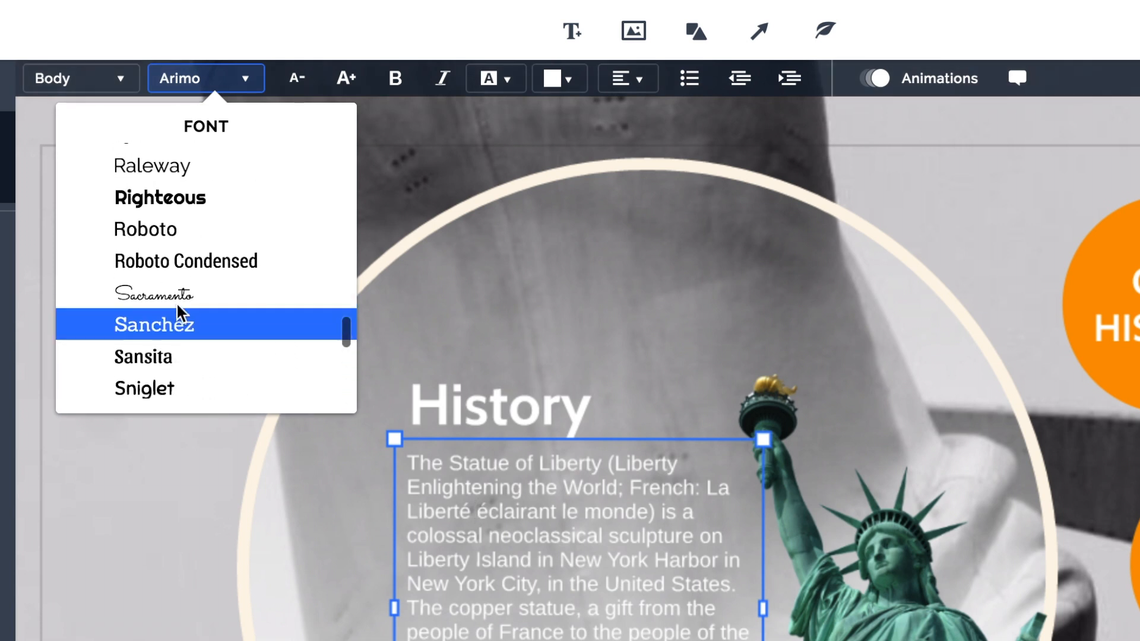
scroll(178, 305, "up", 2)
scroll(176, 302, "up", 2)
scroll(177, 301, "up", 1)
scroll(176, 302, "up", 1)
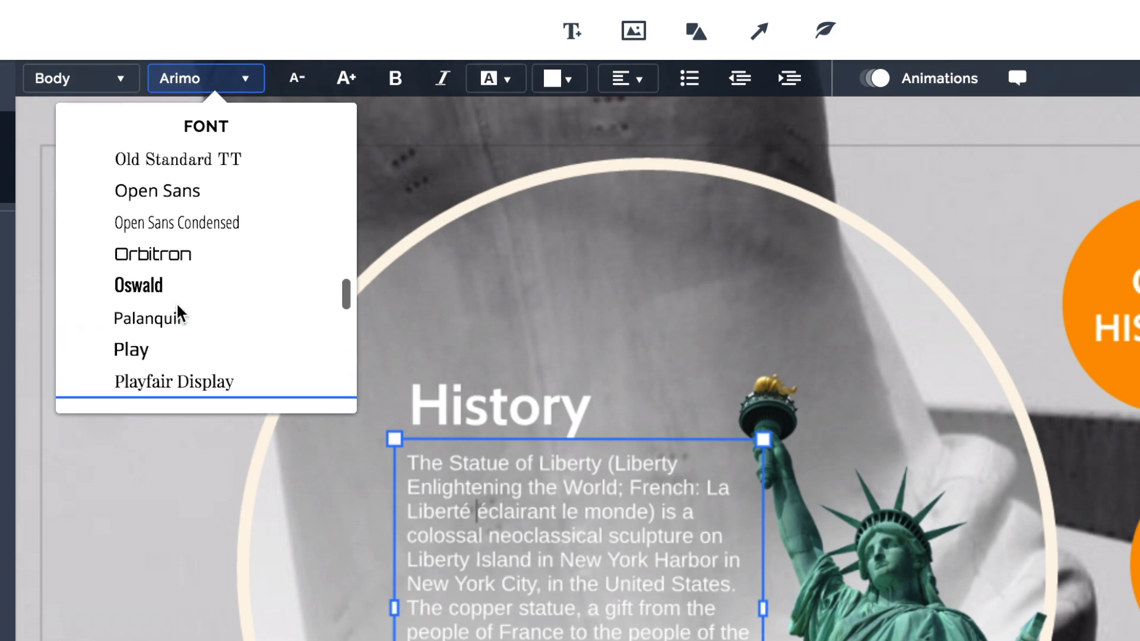
scroll(177, 302, "up", 2)
scroll(176, 301, "up", 1)
scroll(177, 301, "up", 2)
scroll(177, 302, "up", 1)
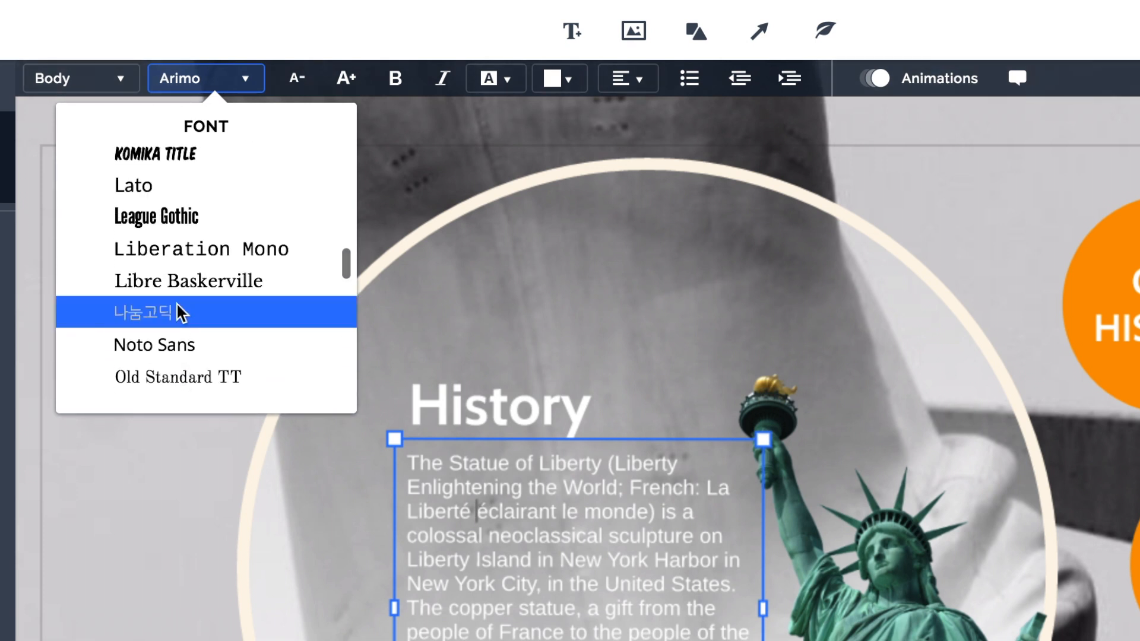
scroll(178, 304, "up", 1)
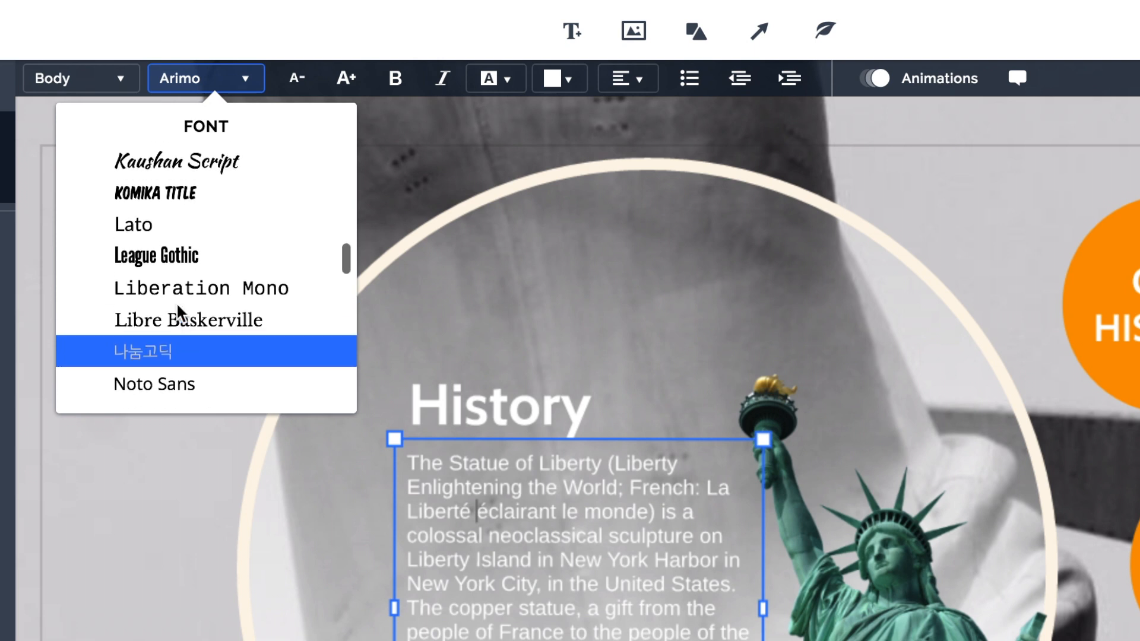
scroll(177, 301, "up", 2)
scroll(176, 302, "up", 2)
scroll(176, 302, "up", 1)
scroll(176, 302, "up", 2)
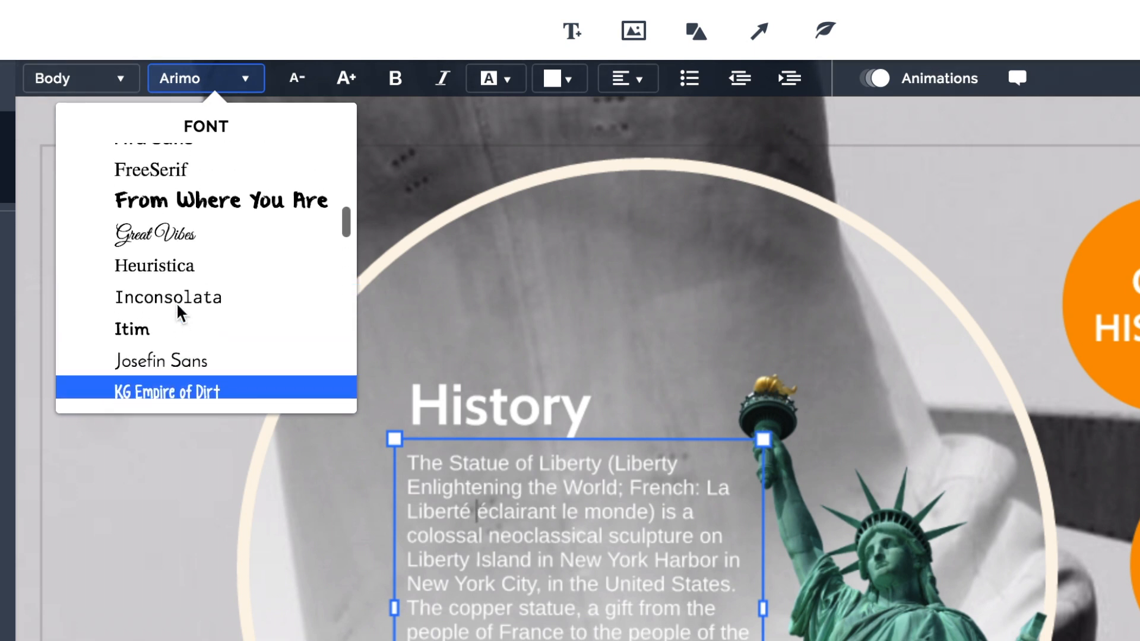
scroll(176, 302, "up", 2)
scroll(176, 302, "up", 1)
scroll(177, 302, "up", 1)
scroll(177, 301, "up", 1)
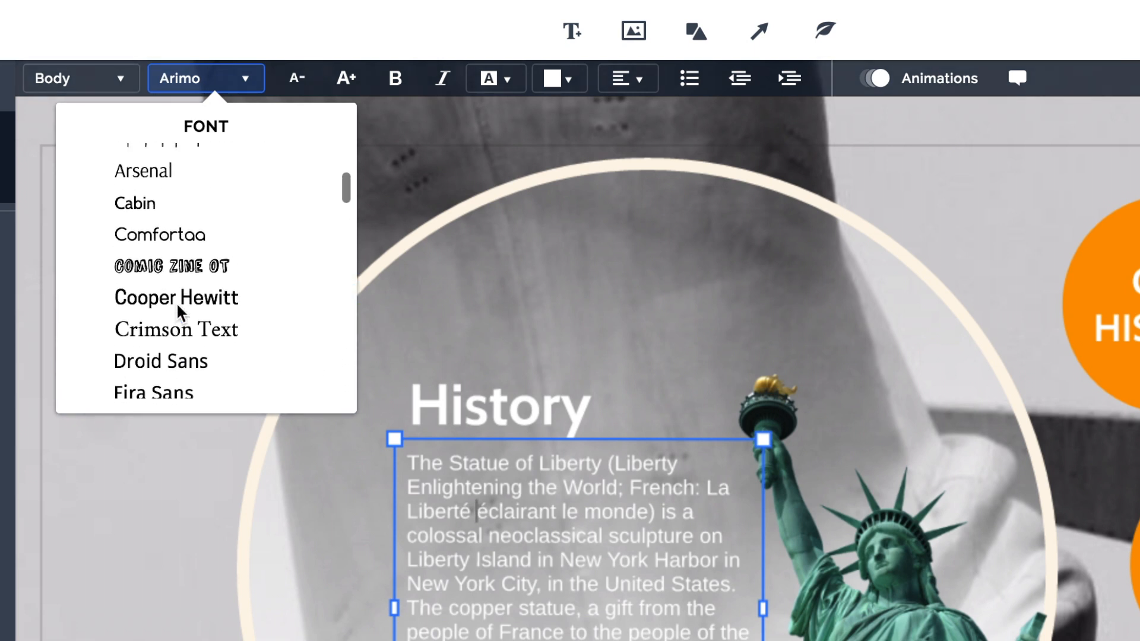
scroll(176, 303, "up", 1)
scroll(177, 302, "up", 2)
scroll(177, 302, "up", 1)
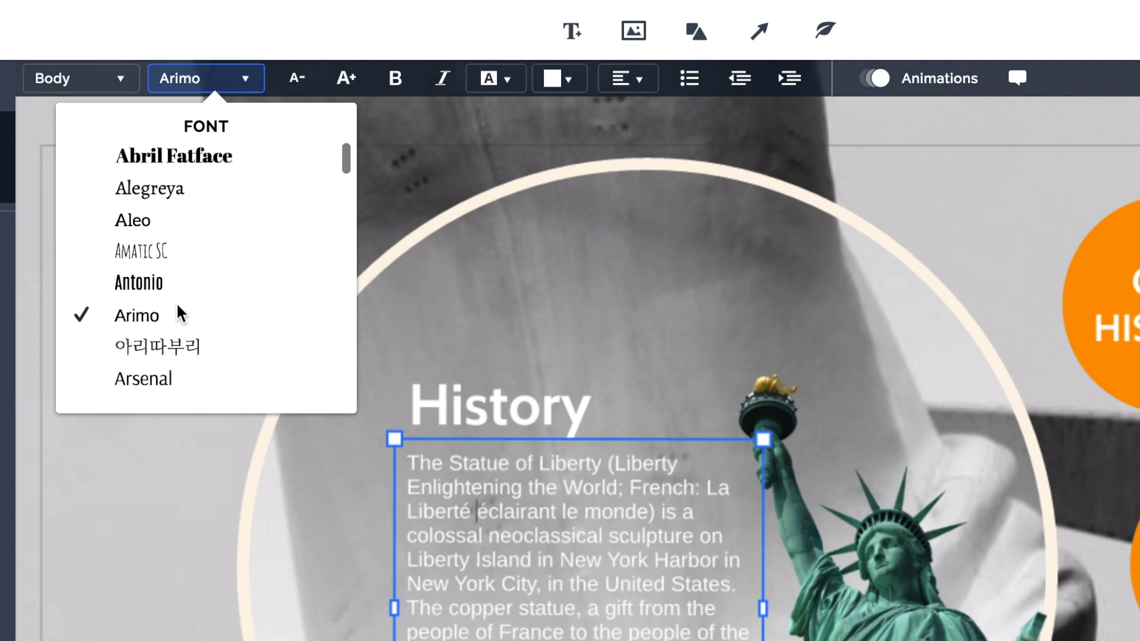
scroll(177, 302, "up", 1)
scroll(176, 302, "up", 1)
scroll(176, 302, "up", 1)
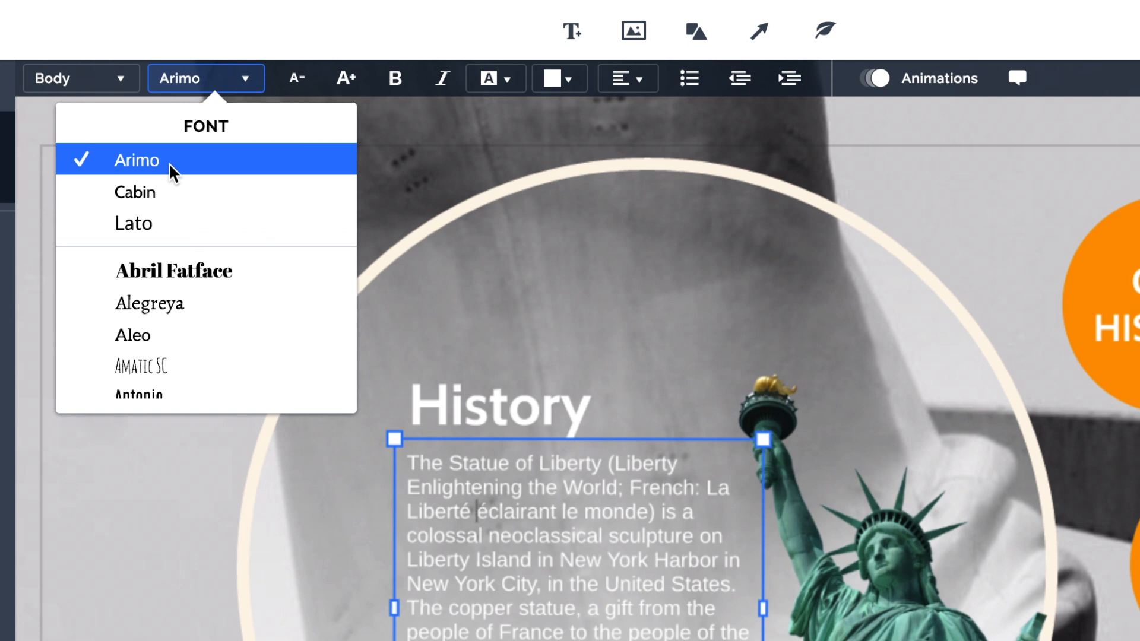
left_click(198, 82)
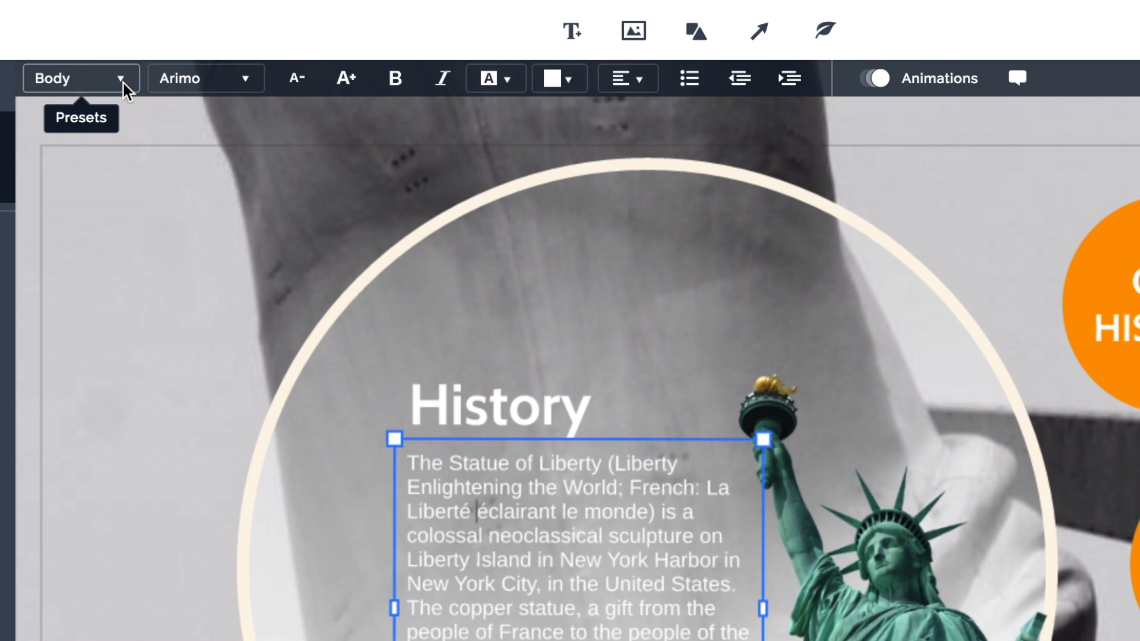
left_click(120, 83)
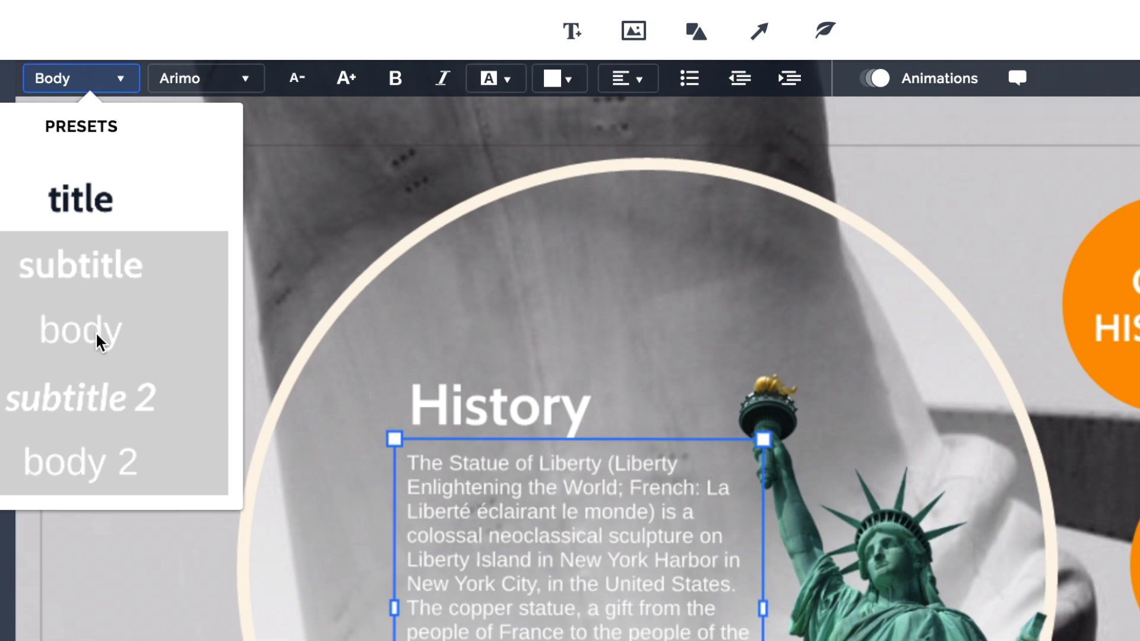
left_click(101, 264)
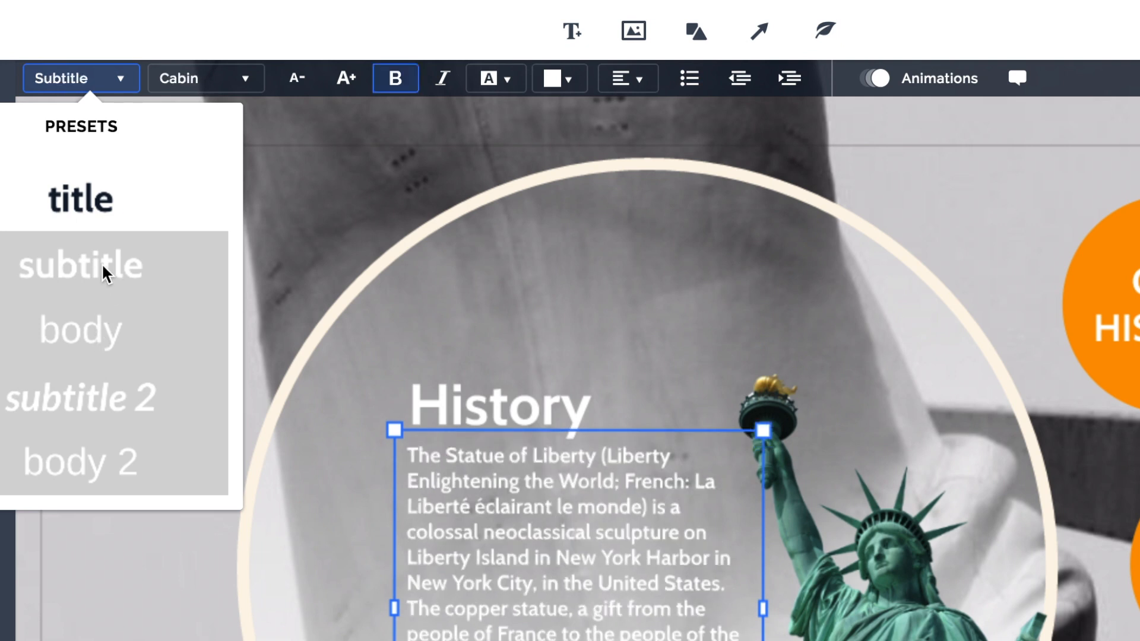
left_click(86, 332)
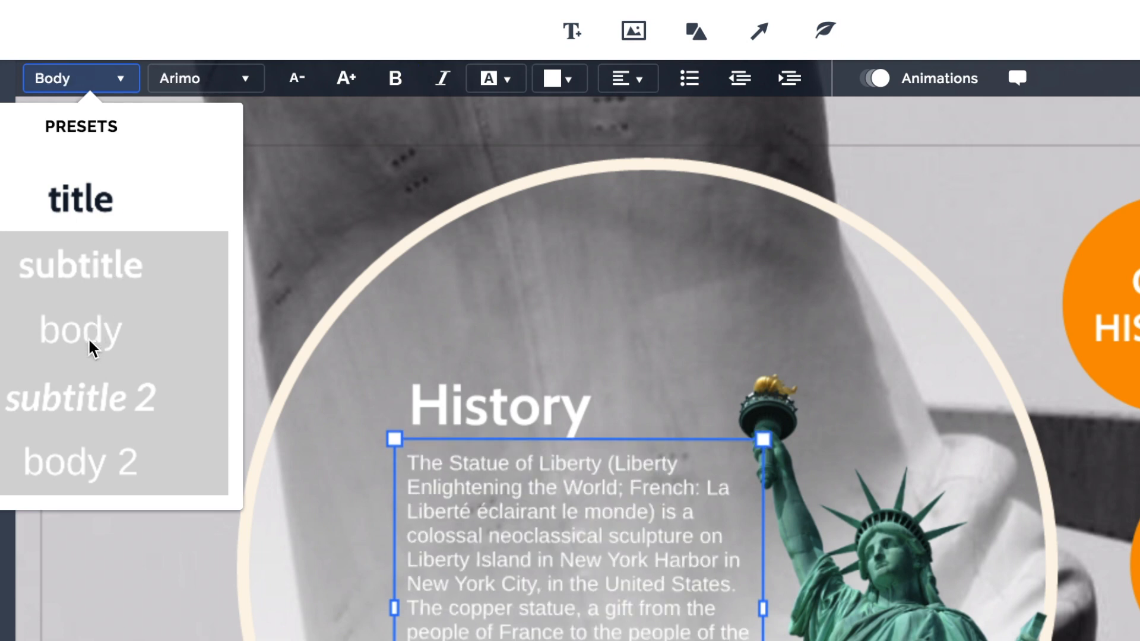
left_click(92, 396)
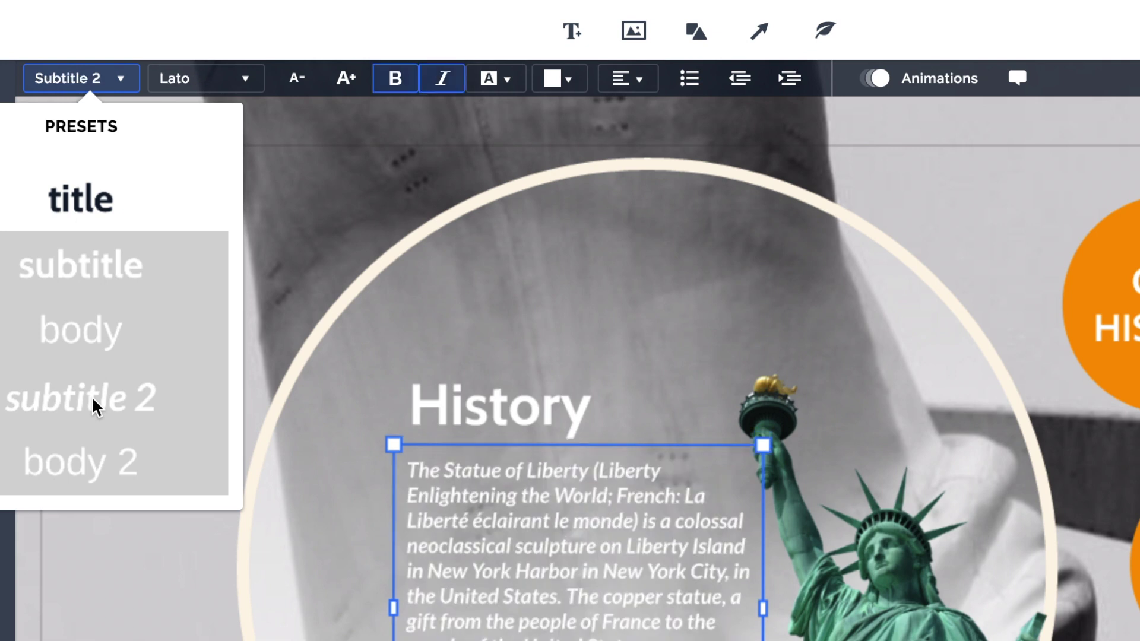
left_click(95, 463)
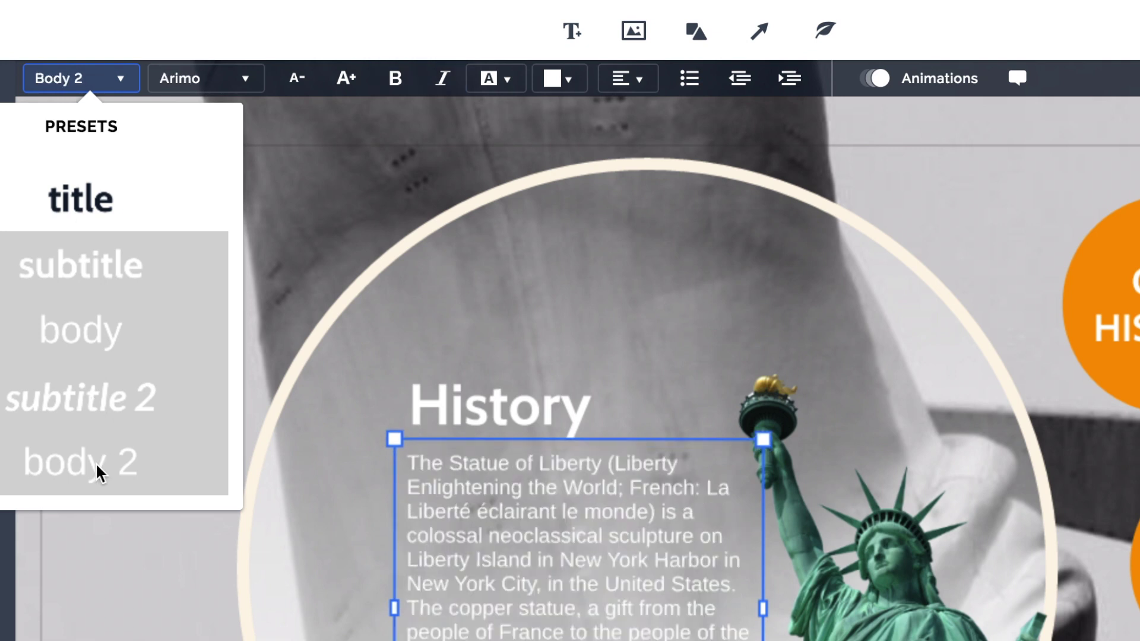
left_click(97, 328)
Change the whole History body paragraph from Arimo to the Alegreya font
left_click(332, 379)
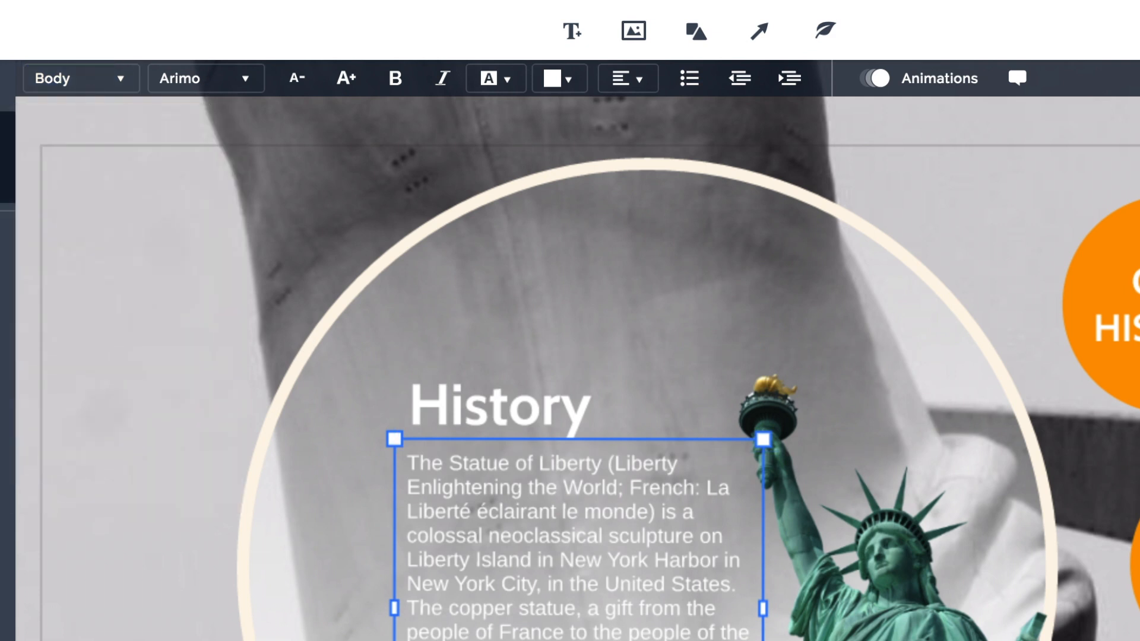
left_click_drag(677, 628, 380, 443)
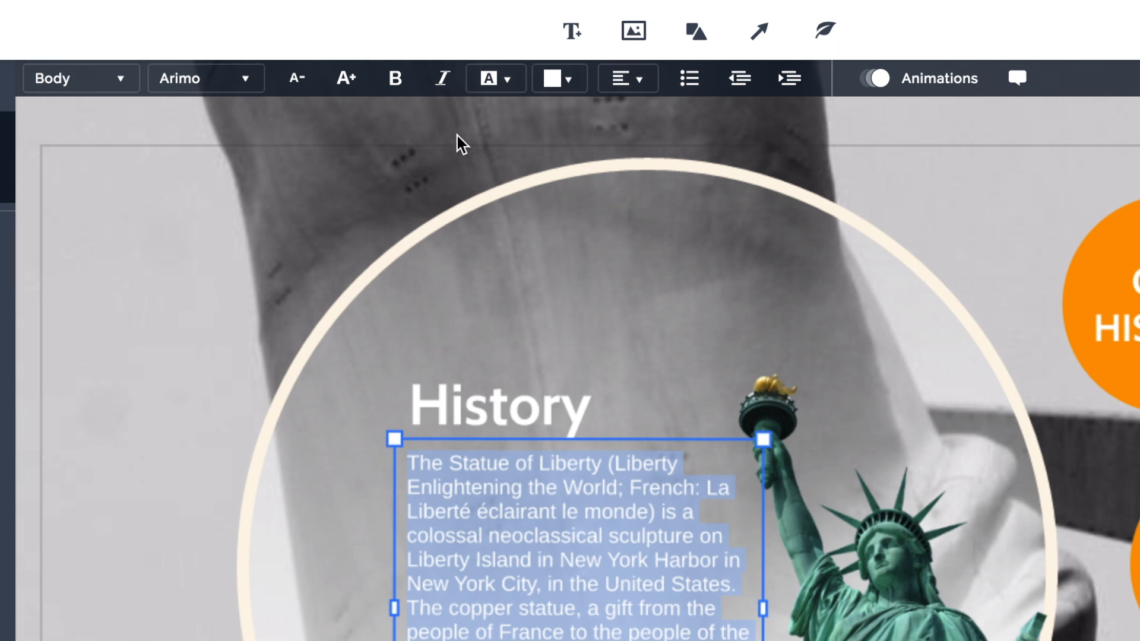
left_click(250, 83)
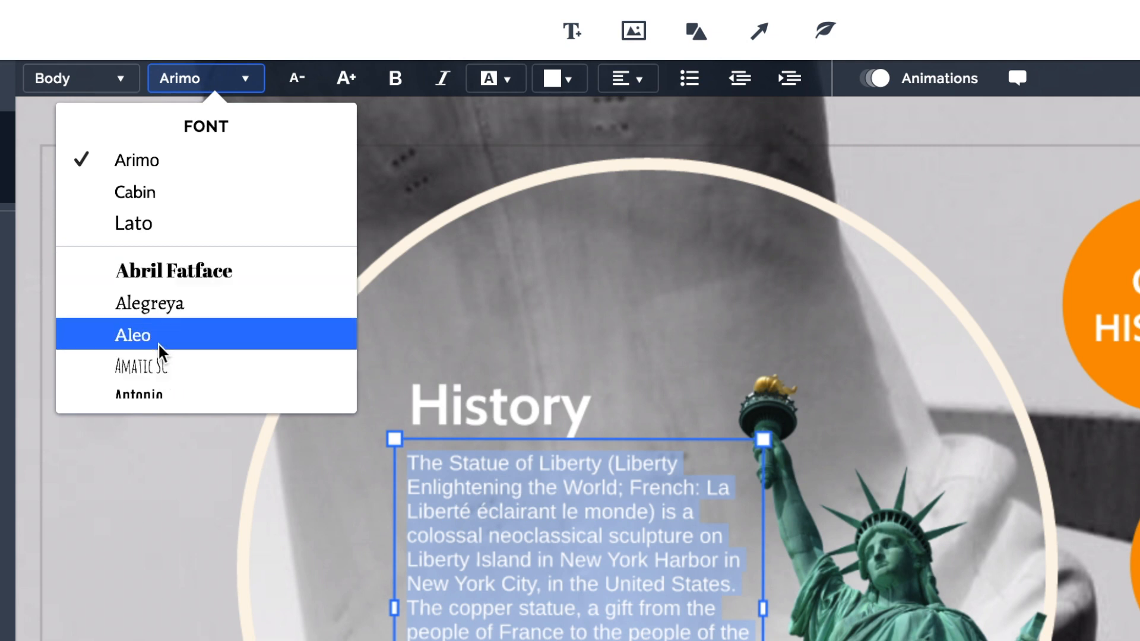
left_click(184, 310)
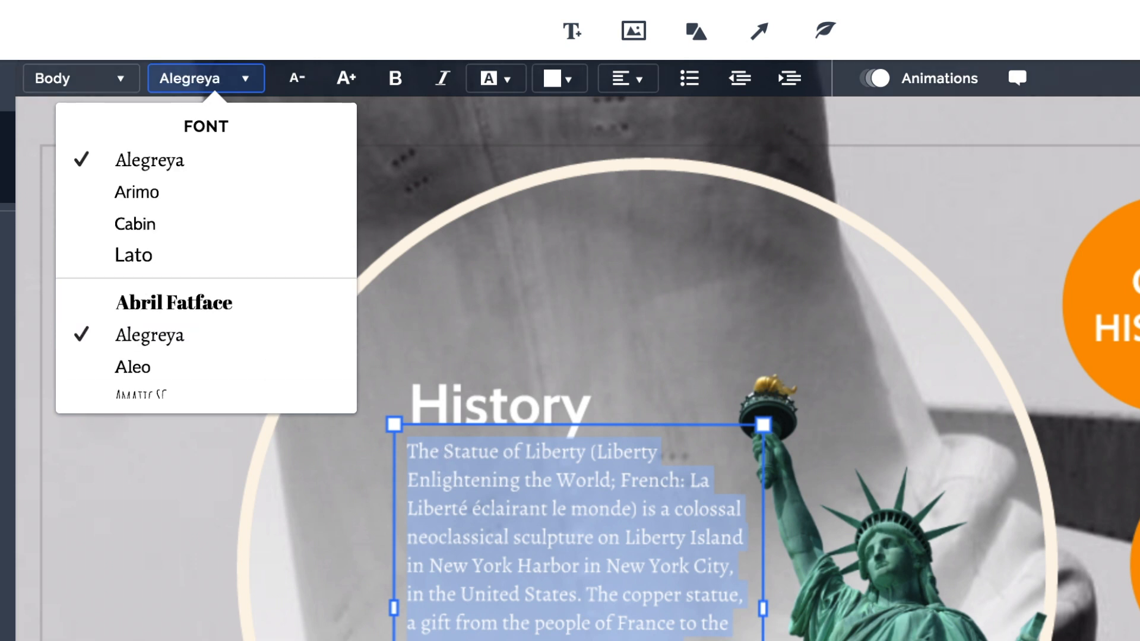
key("Escape")
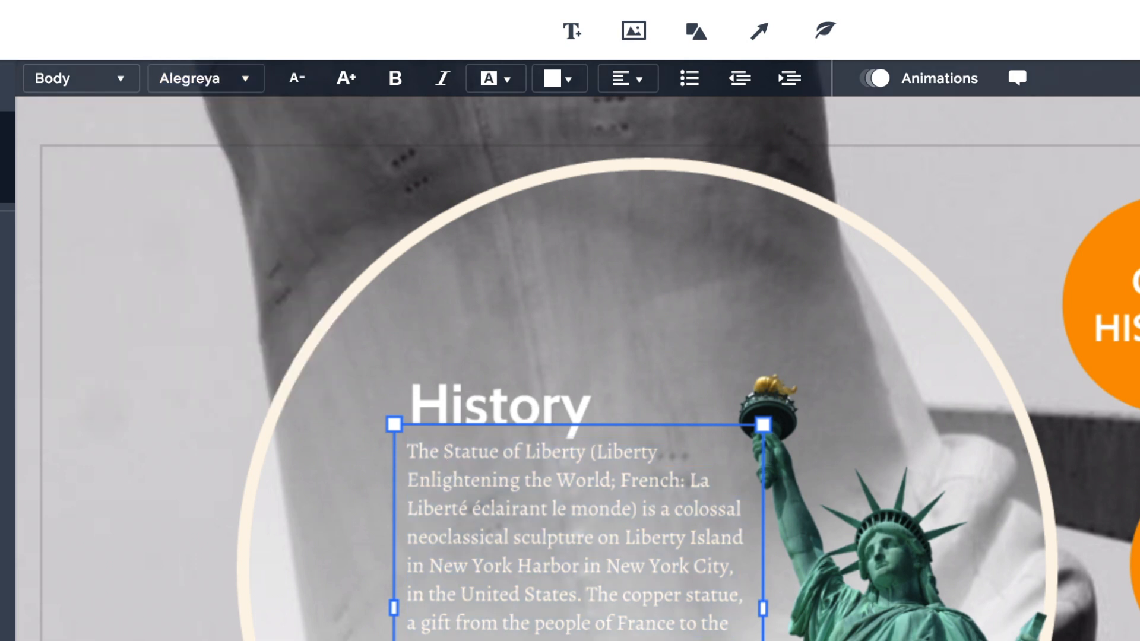
key("ctrl+a")
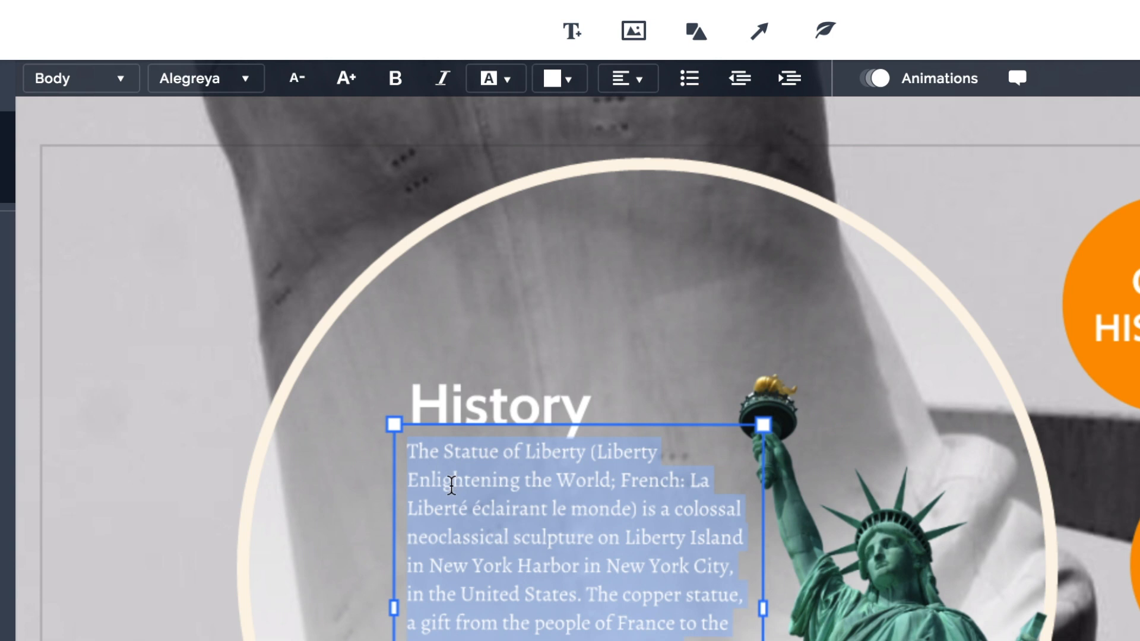
Reselect the Alegreya body text box and show its text style presets
right_click(452, 485)
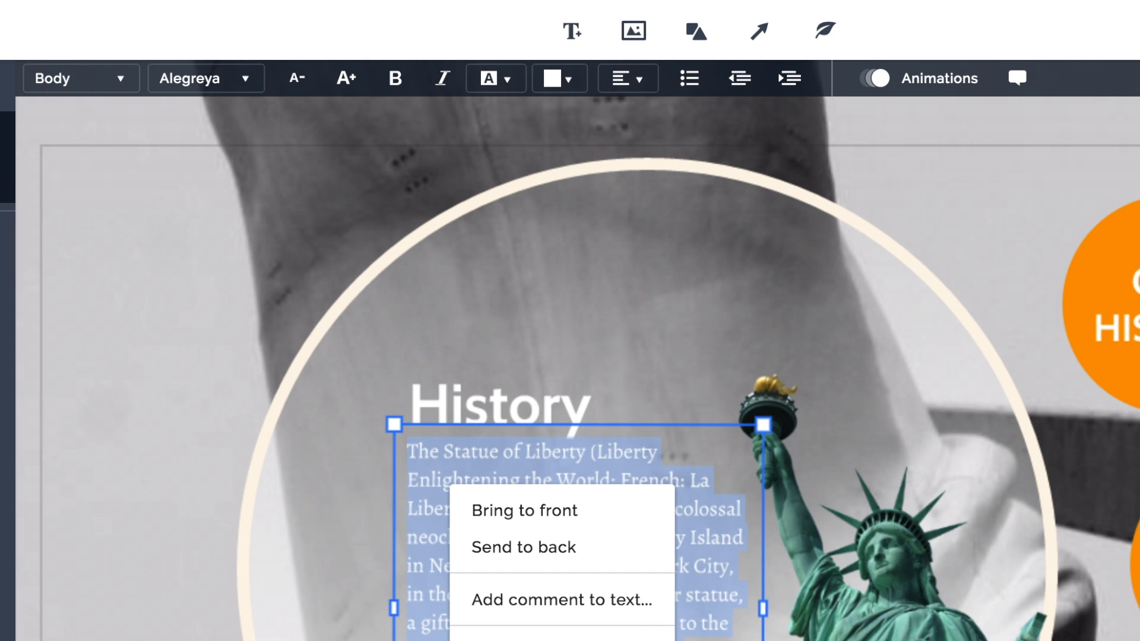
key("Escape")
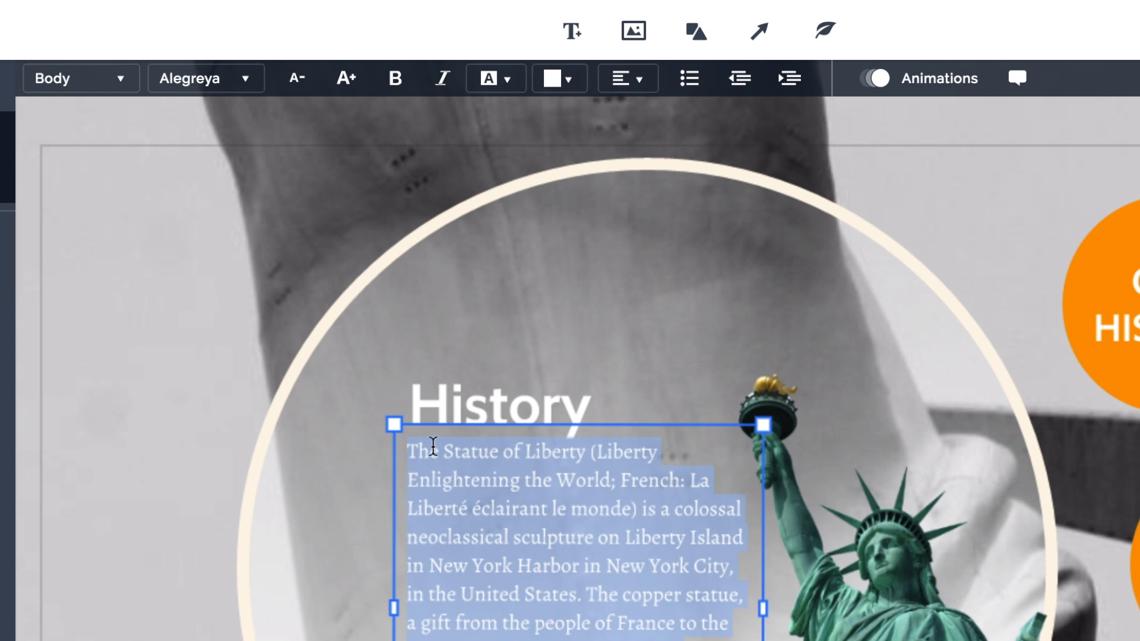
left_click(295, 210)
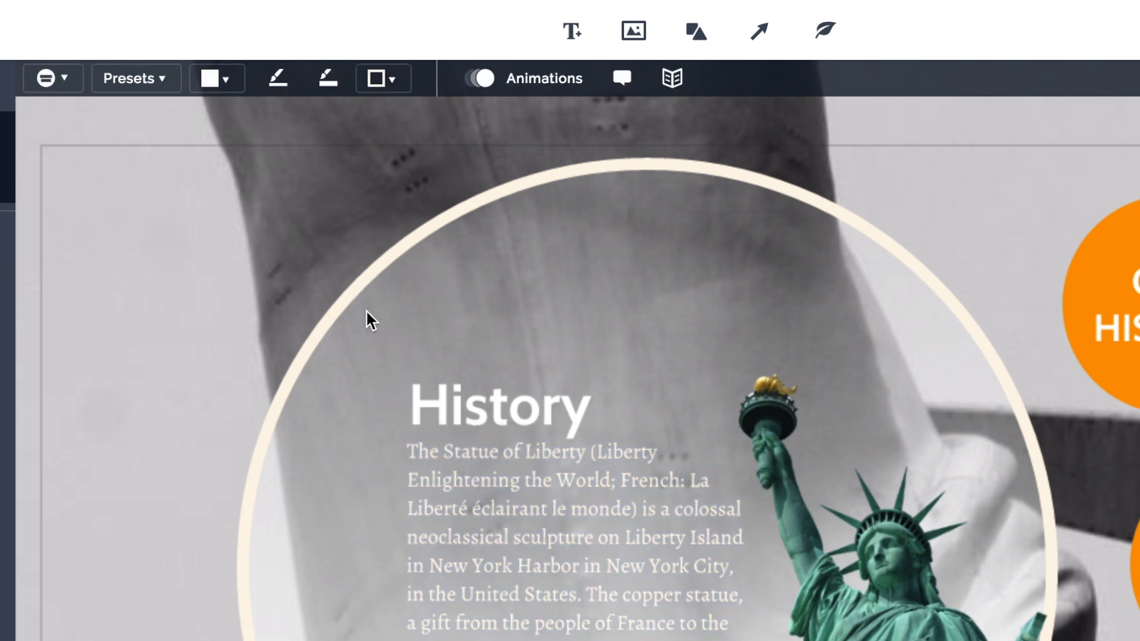
left_click(496, 548)
left_click(123, 83)
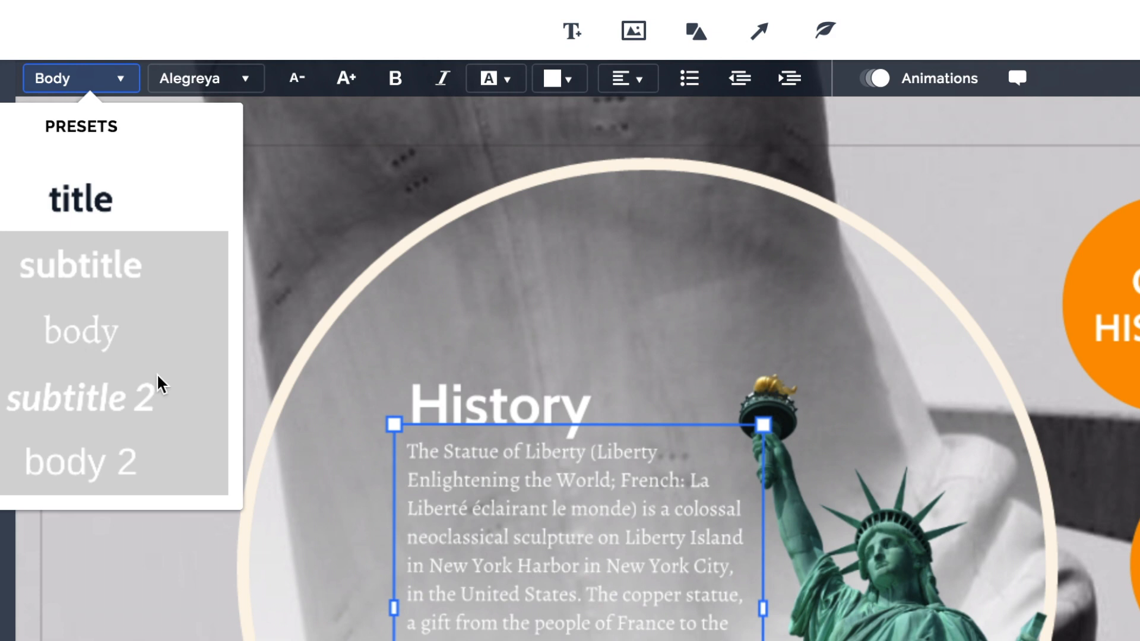
Dismiss the style presets, leaving the Body style on the paragraph unchanged
left_click(542, 531)
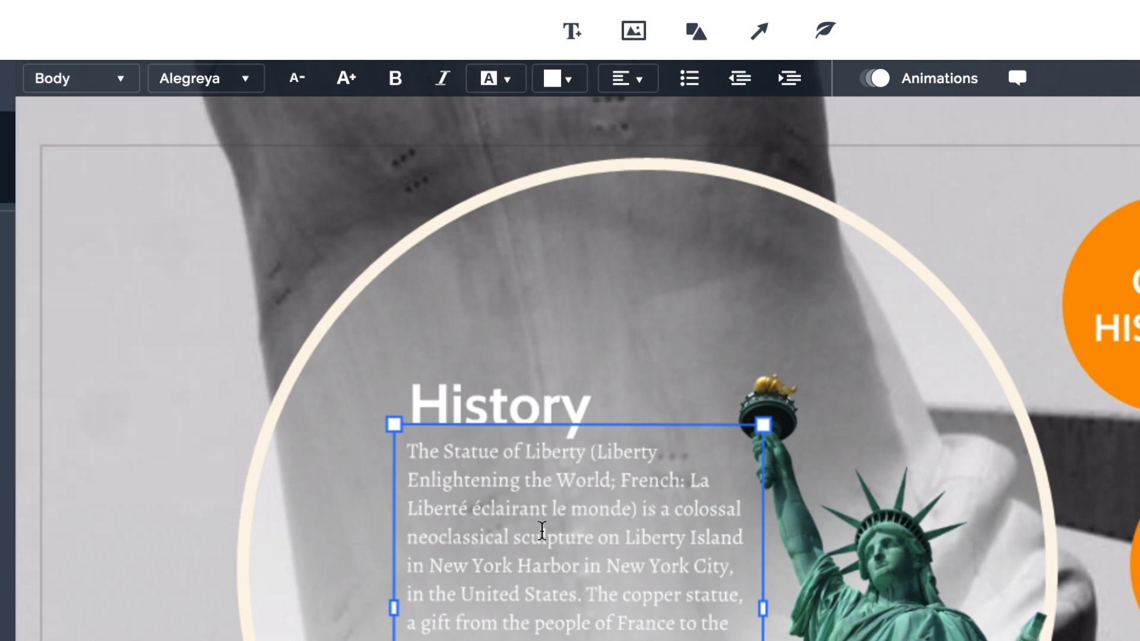
right_click(541, 532)
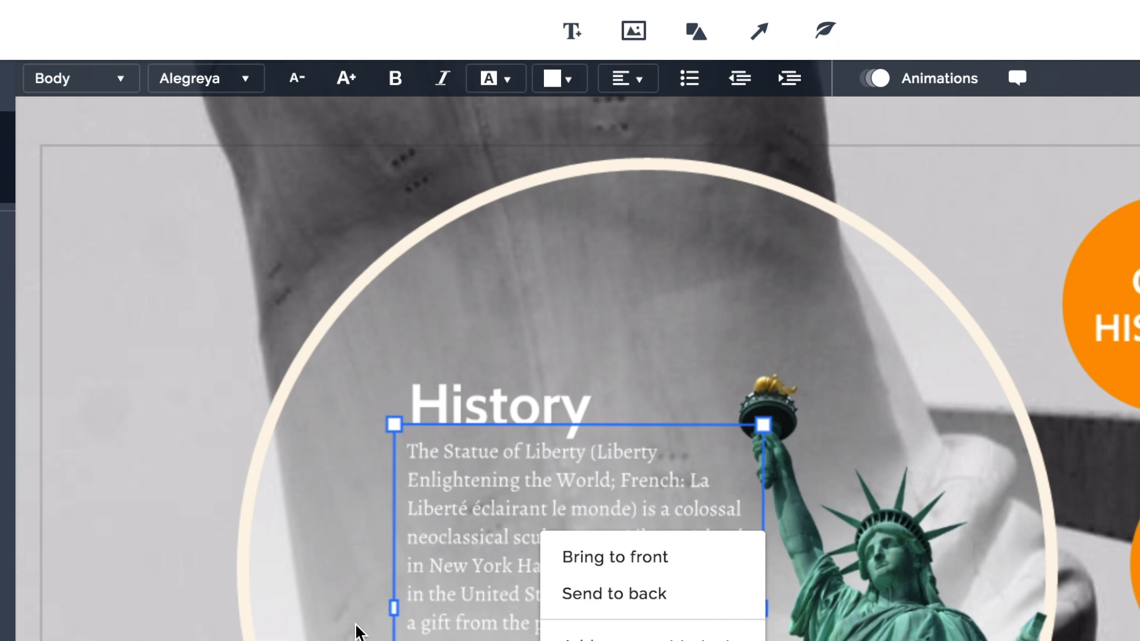
Nudge the statue image slightly up and left beside the paragraph and deselect it
key("Escape")
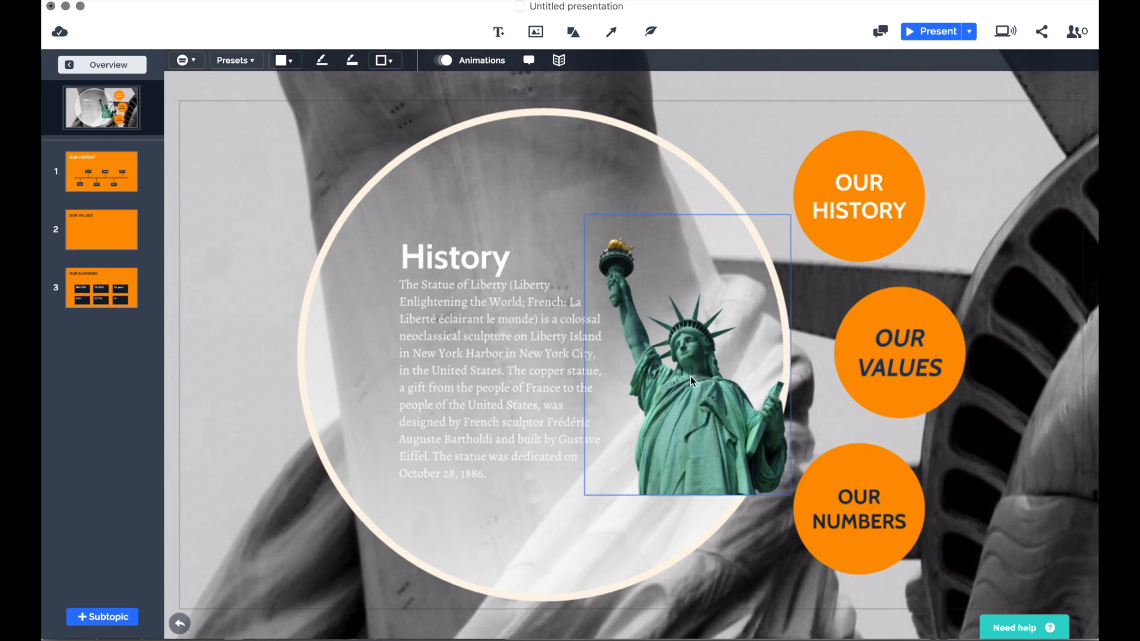
mouse_move(694, 383)
left_mouse_down()
mouse_move(685, 363)
mouse_move(693, 371)
left_mouse_up()
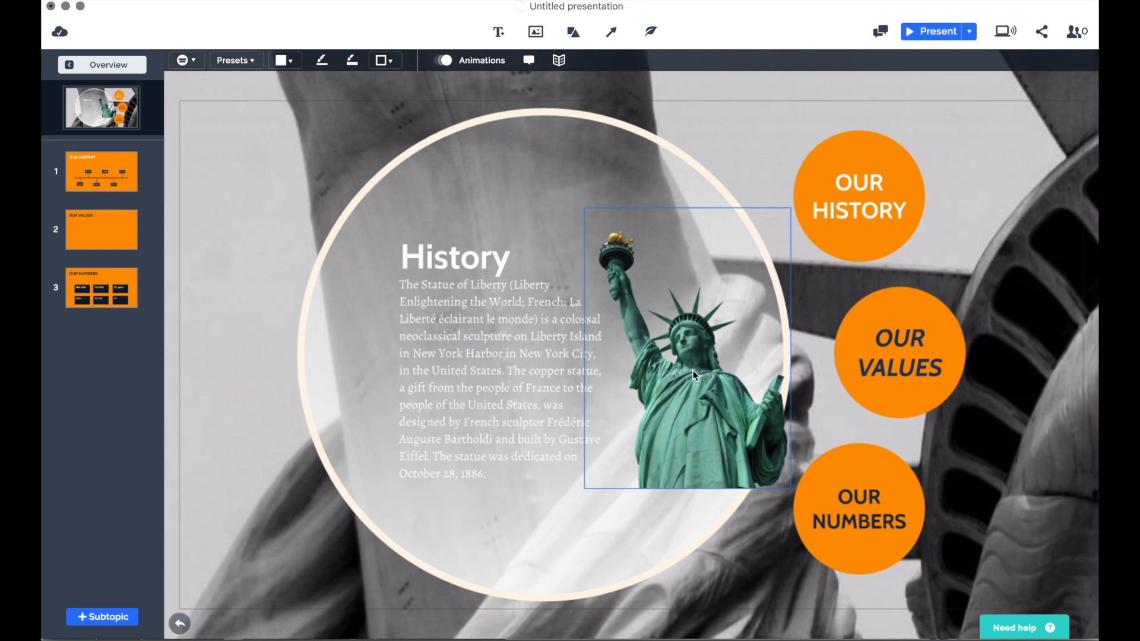
left_click(355, 351)
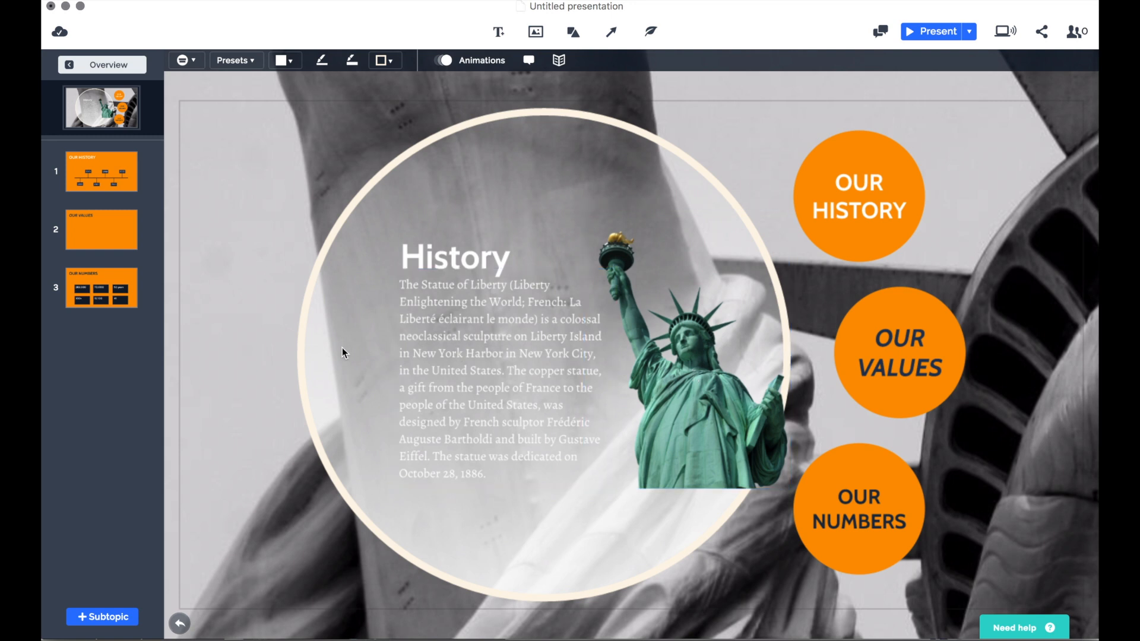